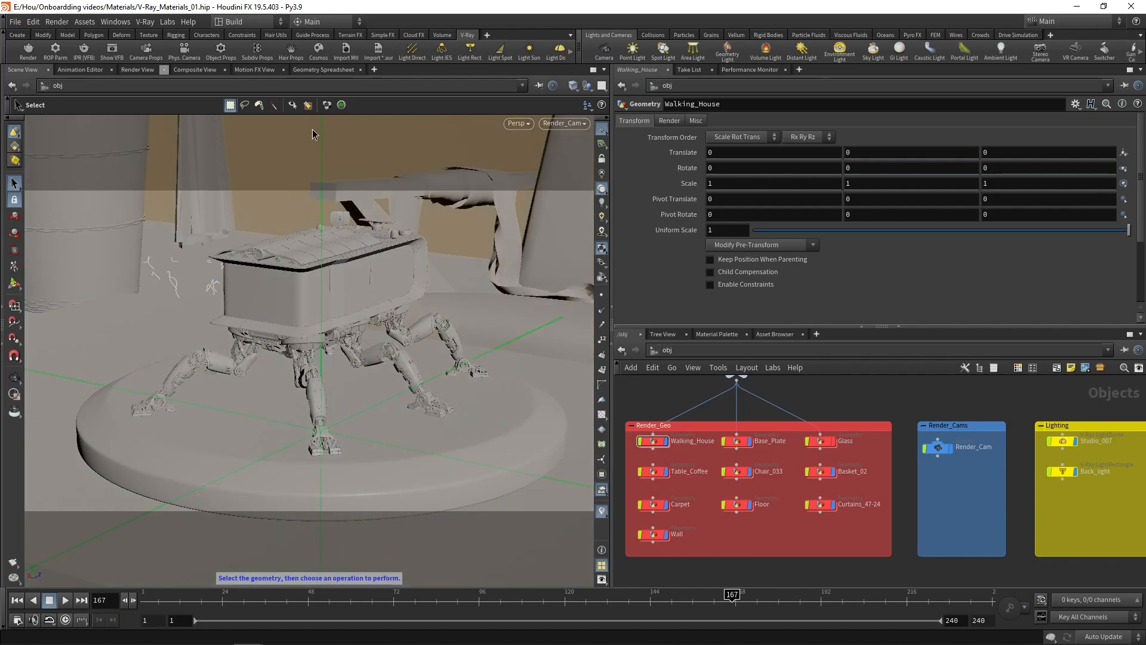
Run an interactive V-Ray render to preview the scene, stop it and close the frame buffer.
click(91, 49)
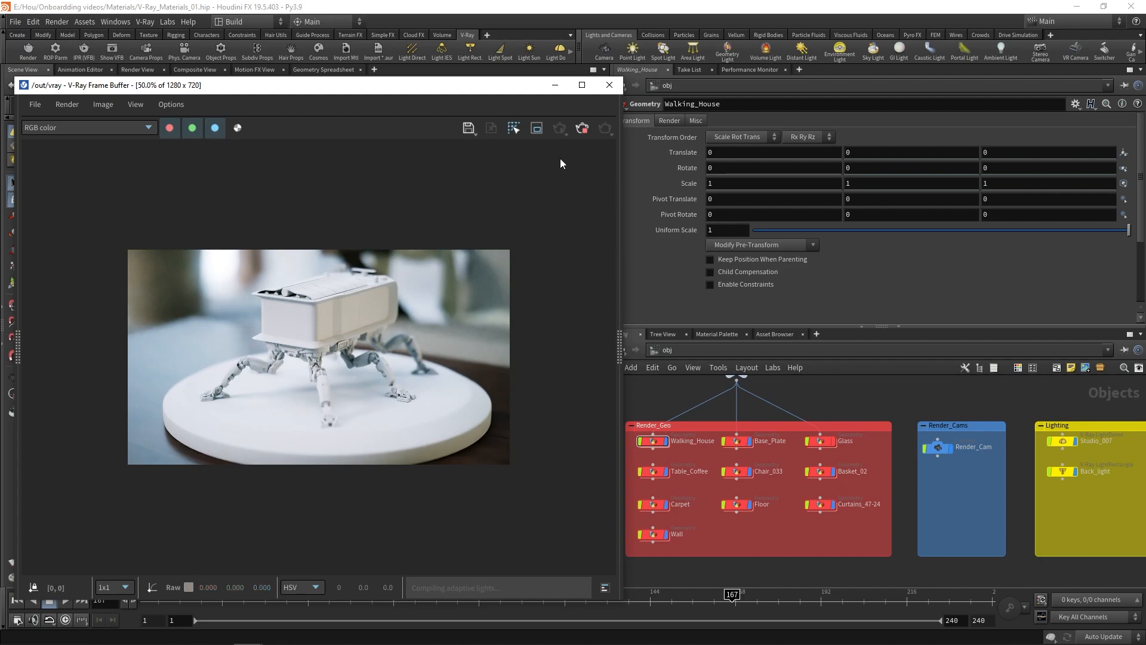
click(583, 129)
click(608, 86)
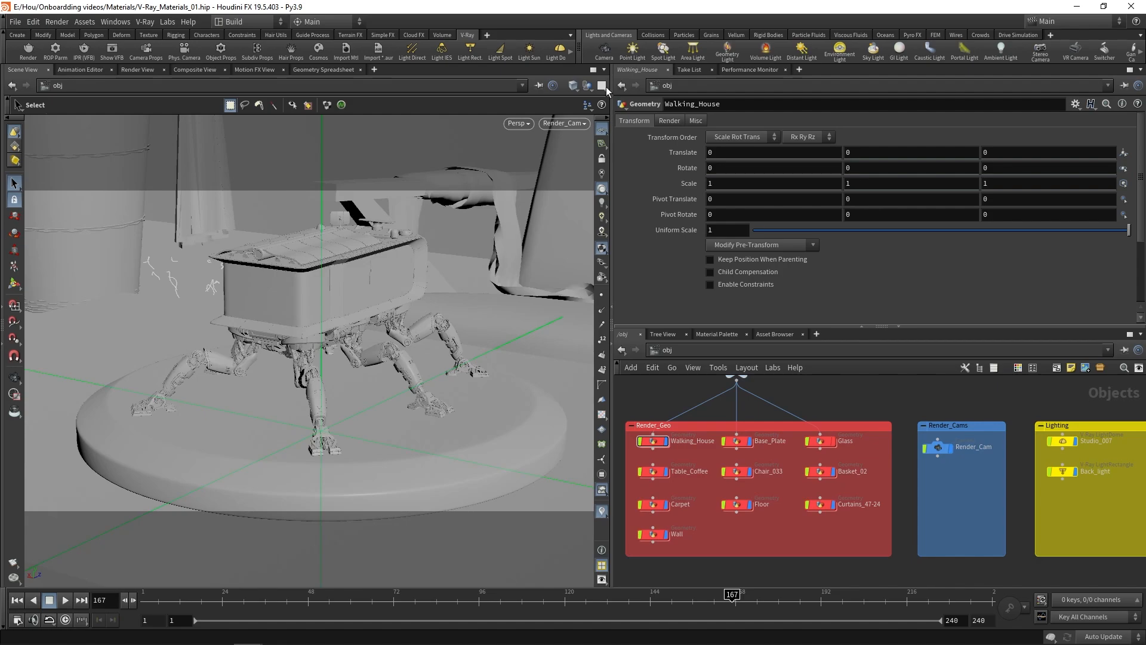
Open the Chaos Cosmos browser and filter its materials to the Wood category.
click(321, 53)
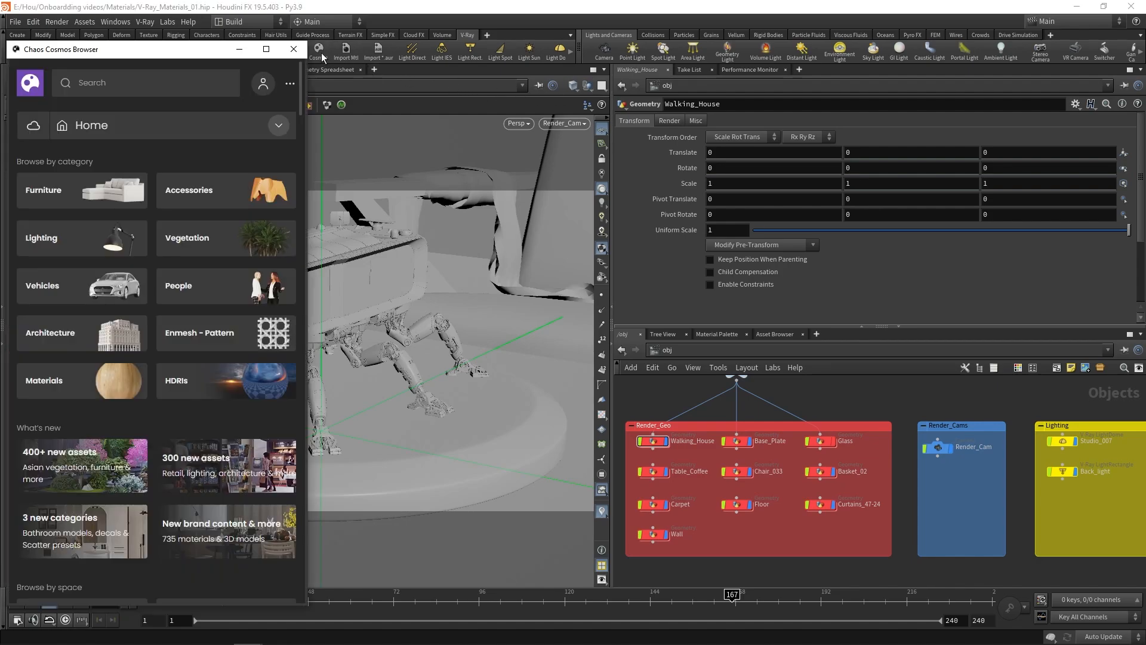
click(63, 382)
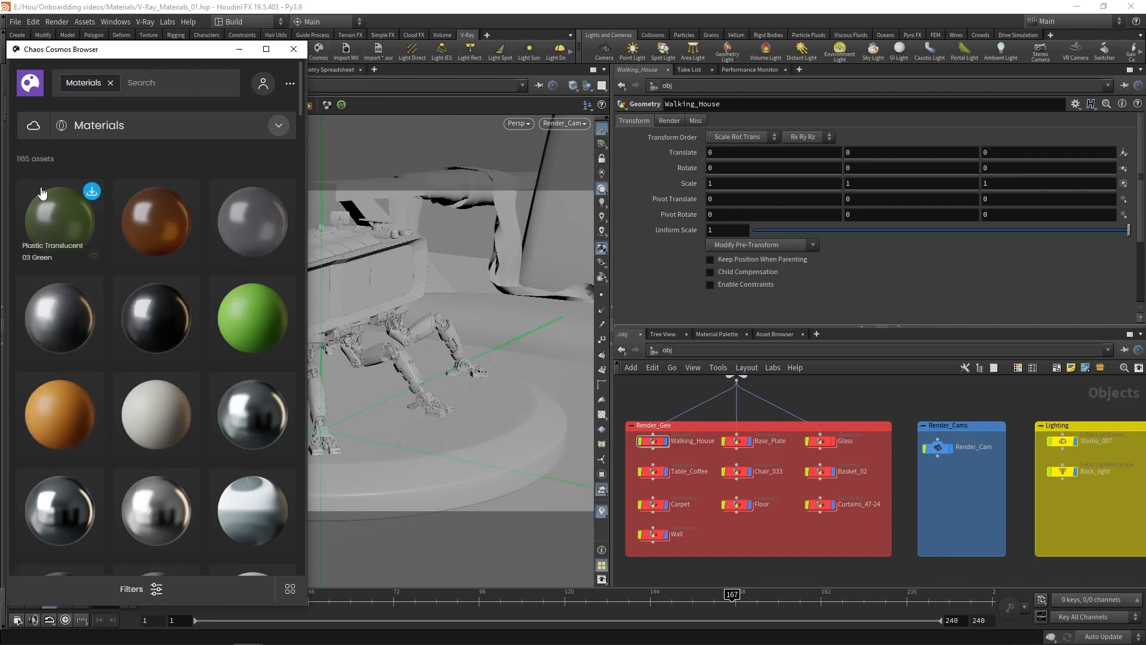
click(33, 128)
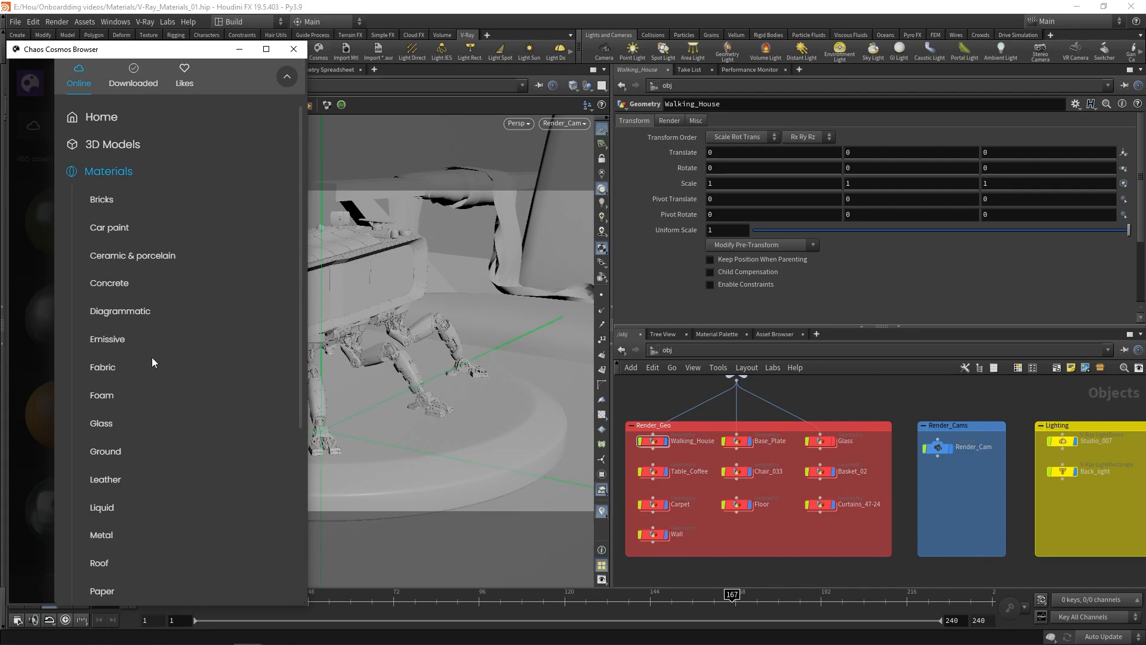
scroll(154, 364, down, 3)
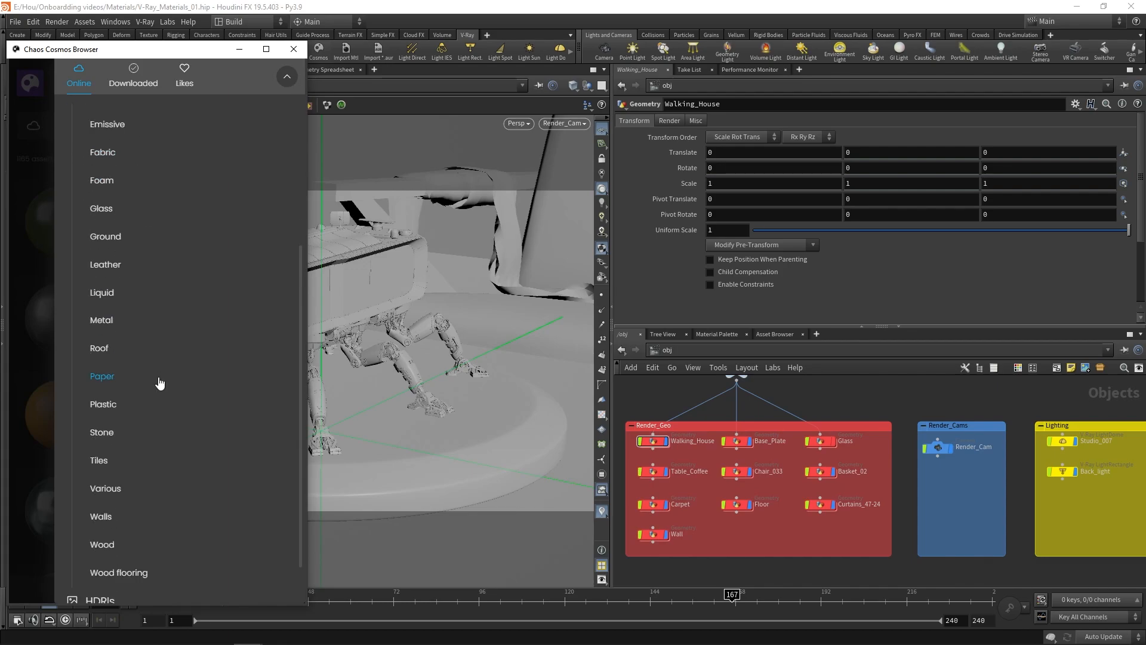
click(103, 545)
Import the Wood Mahogany 33-46 100cm material from Cosmos and close the asset browser.
mouse_move(120, 532)
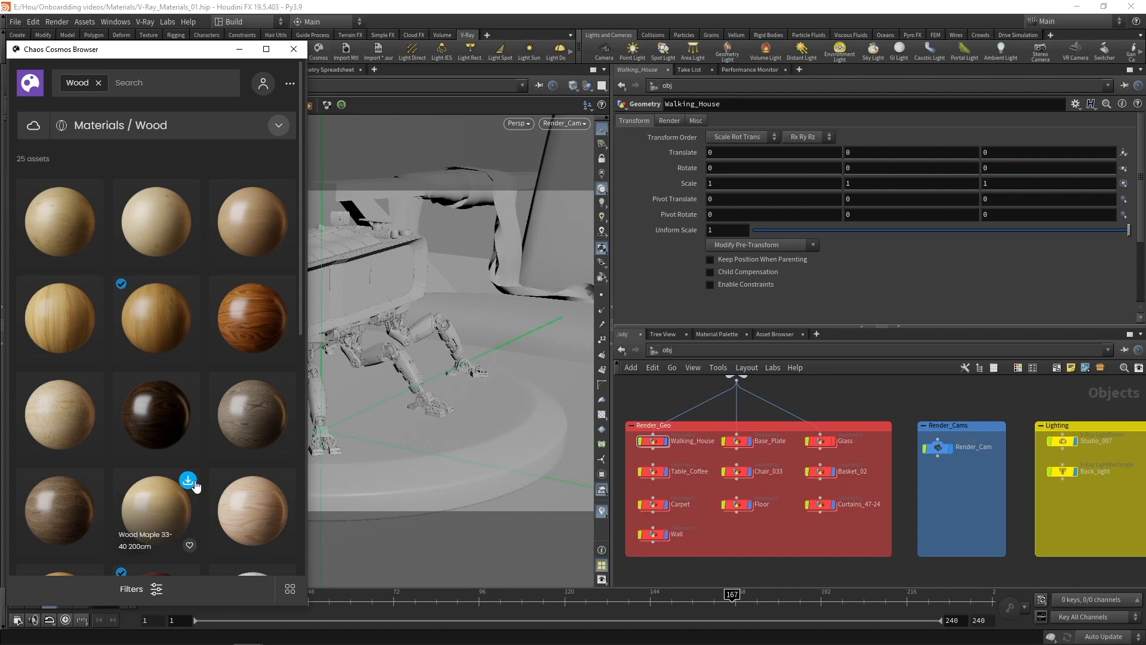
scroll(196, 486, down, 3)
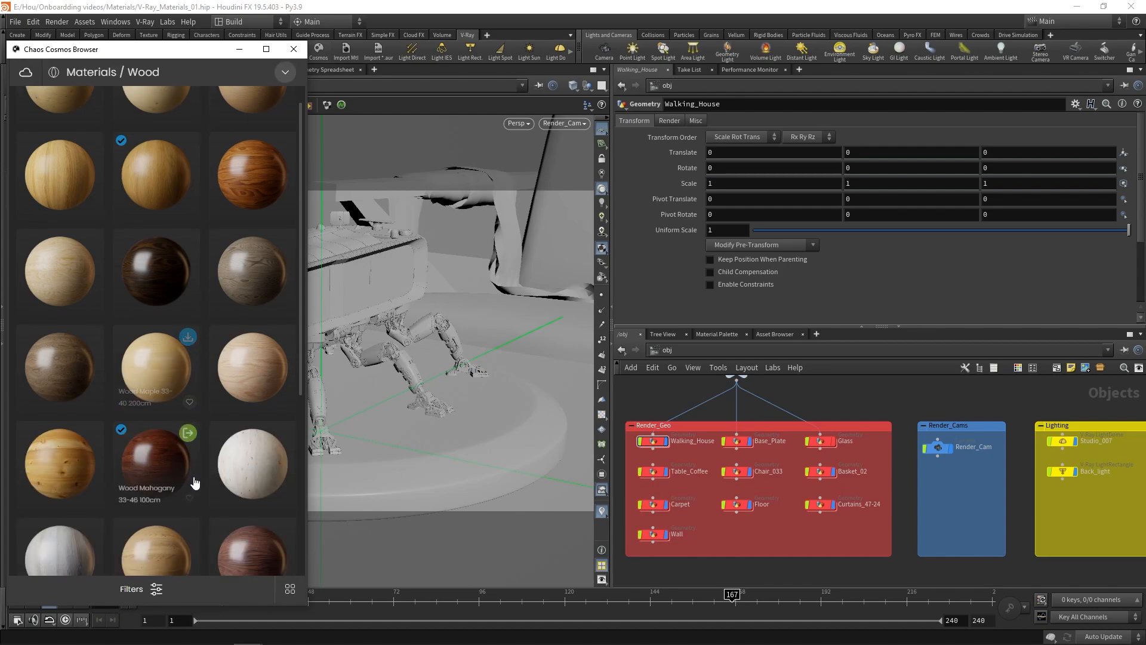
click(189, 434)
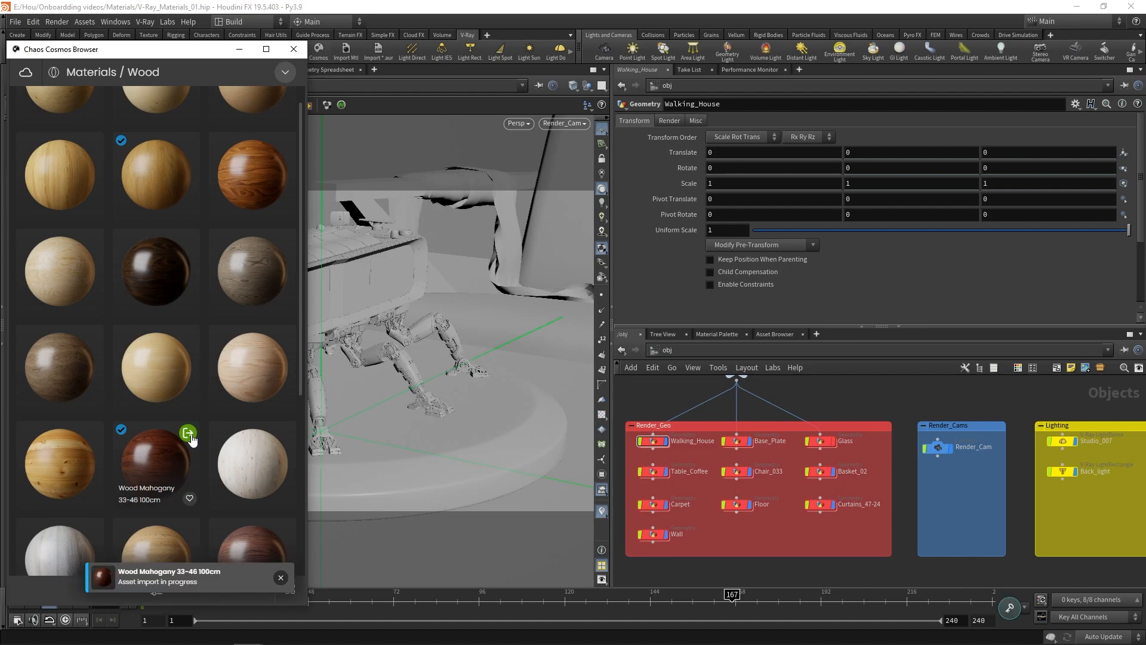
click(304, 55)
Go to the mat network and open the imported mahogany material's node graph.
click(679, 356)
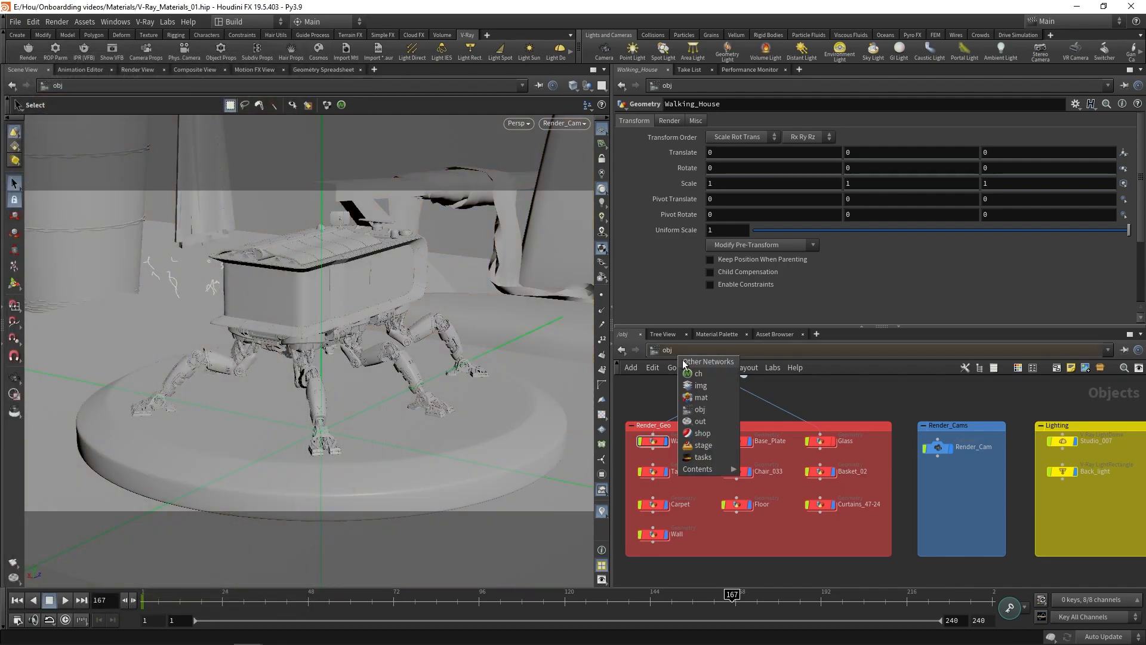
click(697, 394)
key(h)
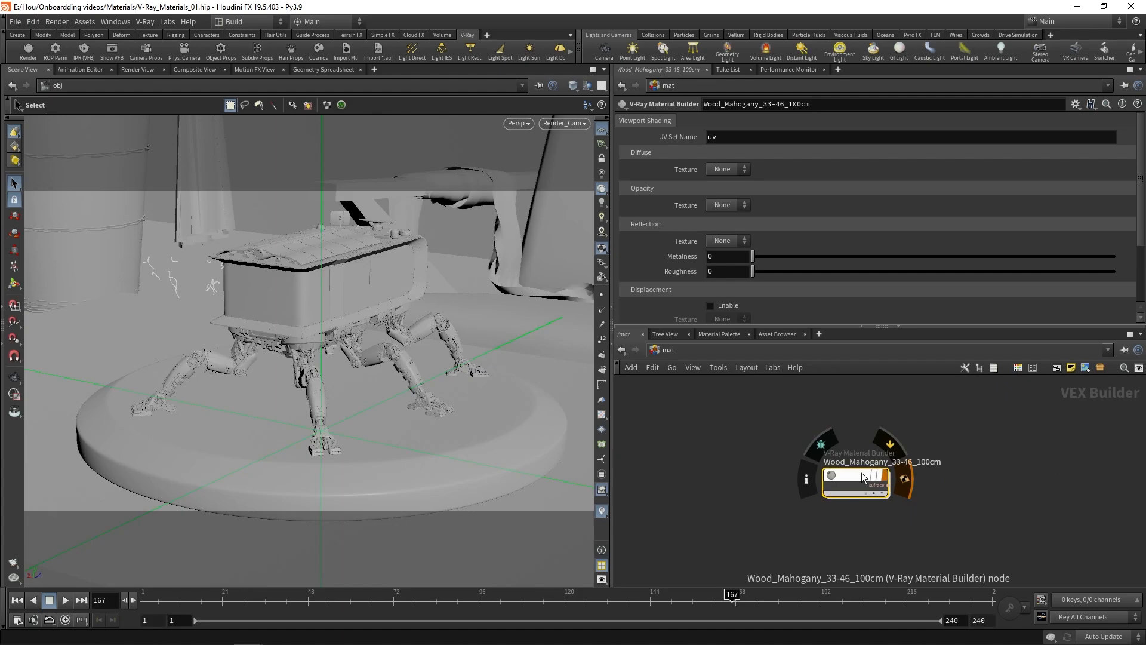
double_click(862, 478)
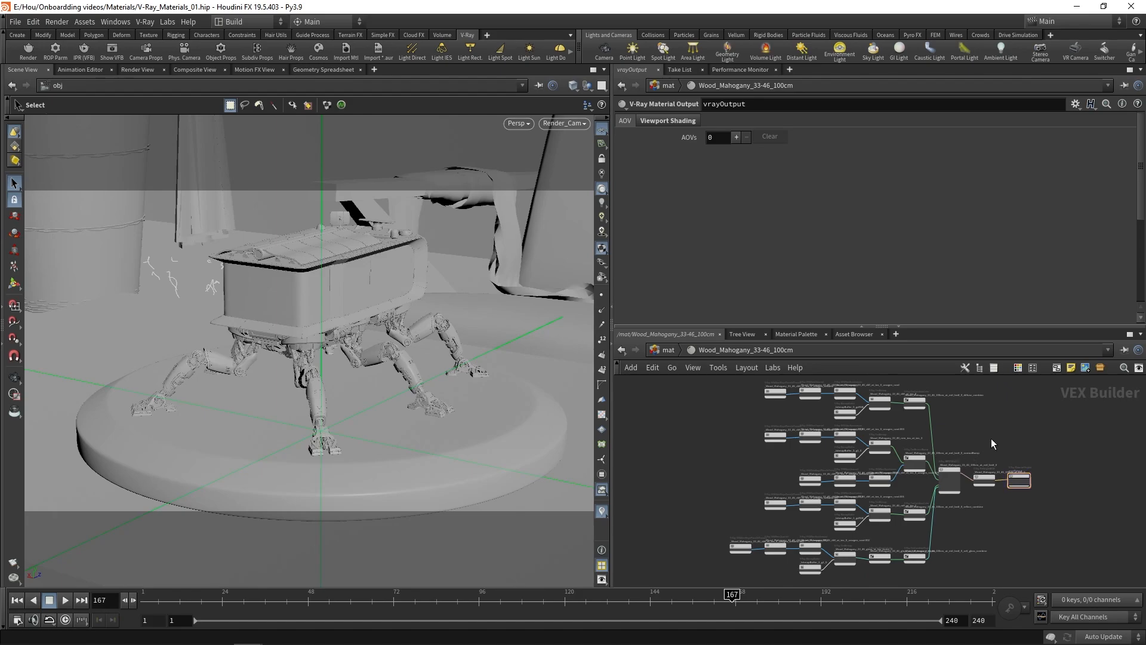
key(Tab)
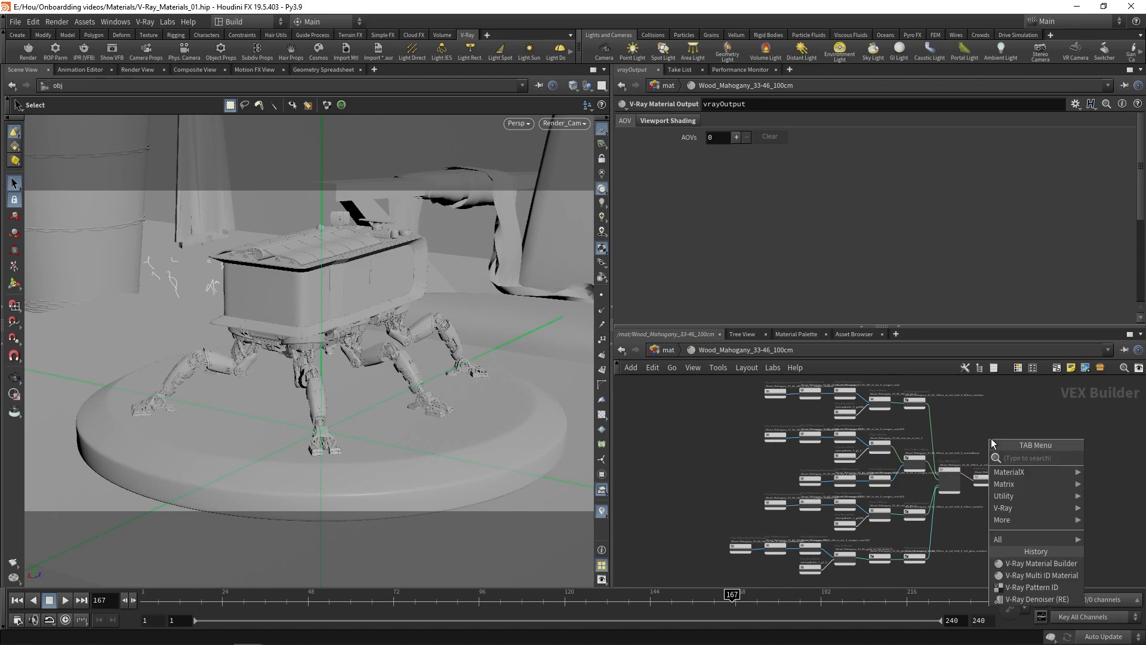
mouse_move(1011, 508)
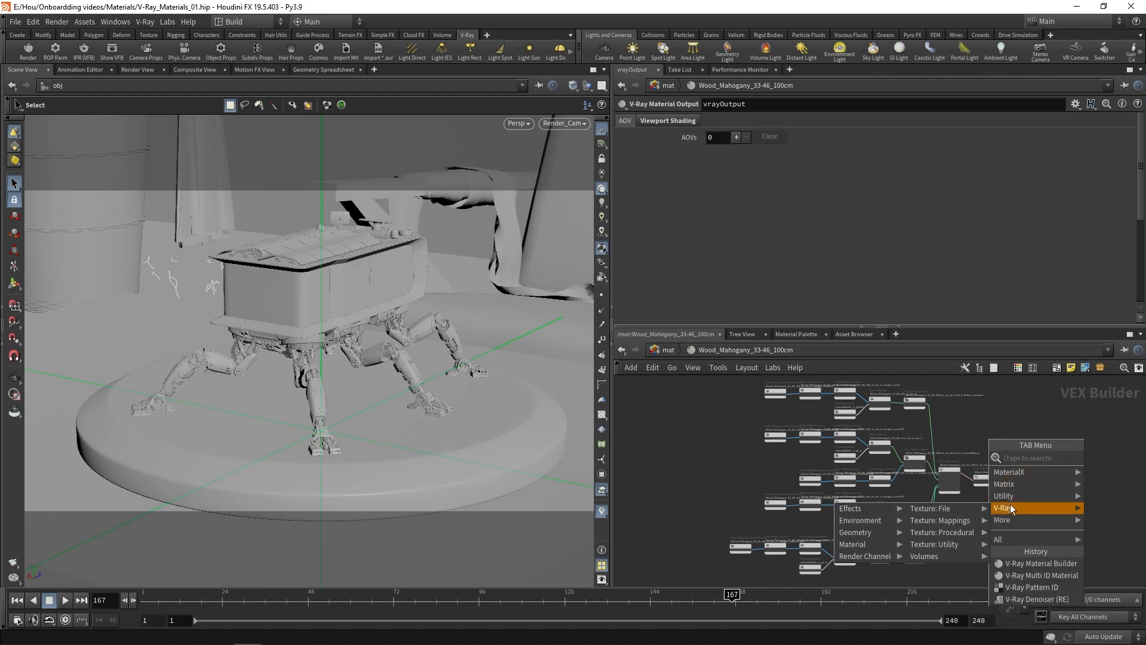
mouse_move(969, 540)
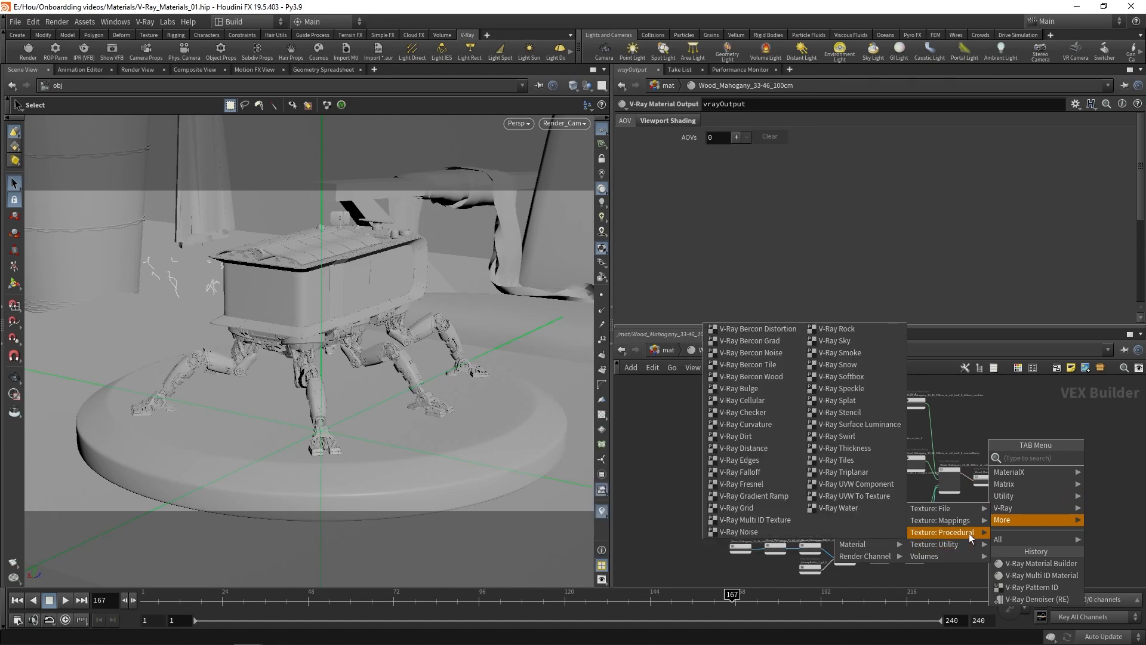
click(1010, 418)
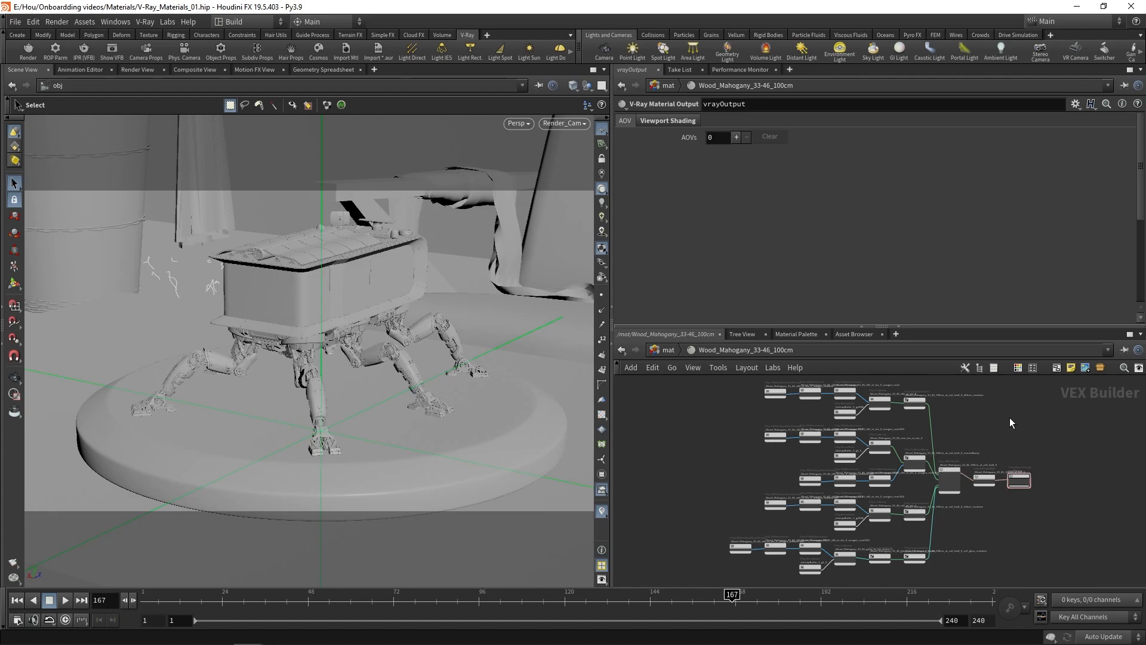
Go back up to the mat network and assign the Wood_Mahogany_33-46_100cm material to the round base plate in the viewport.
key(u)
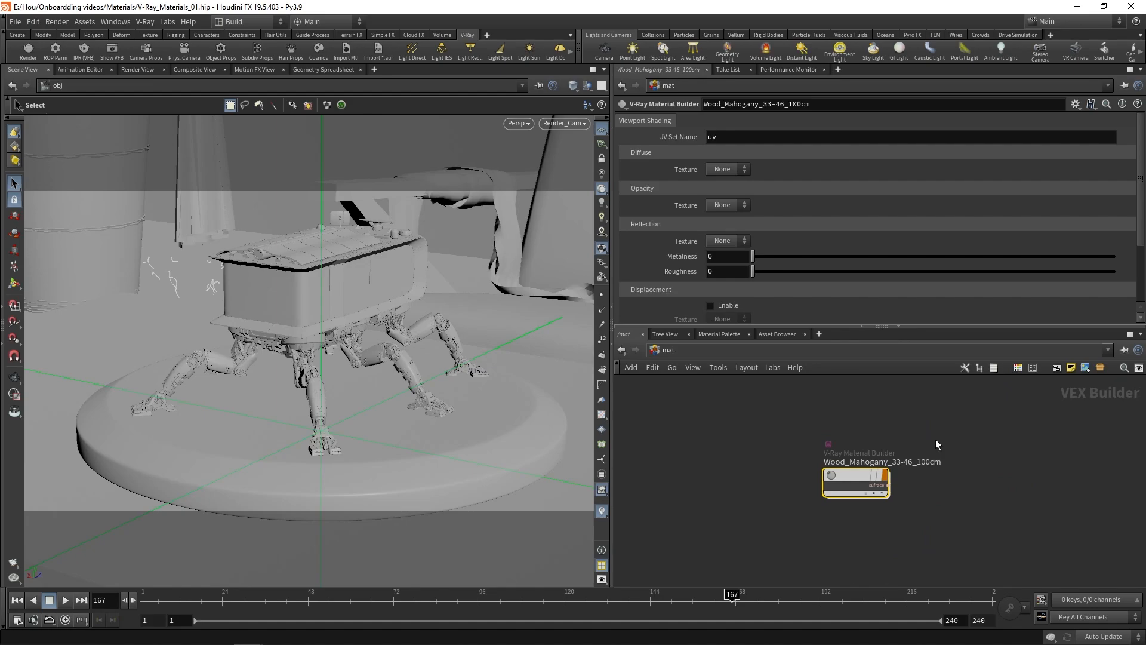
drag(854, 471, 522, 440)
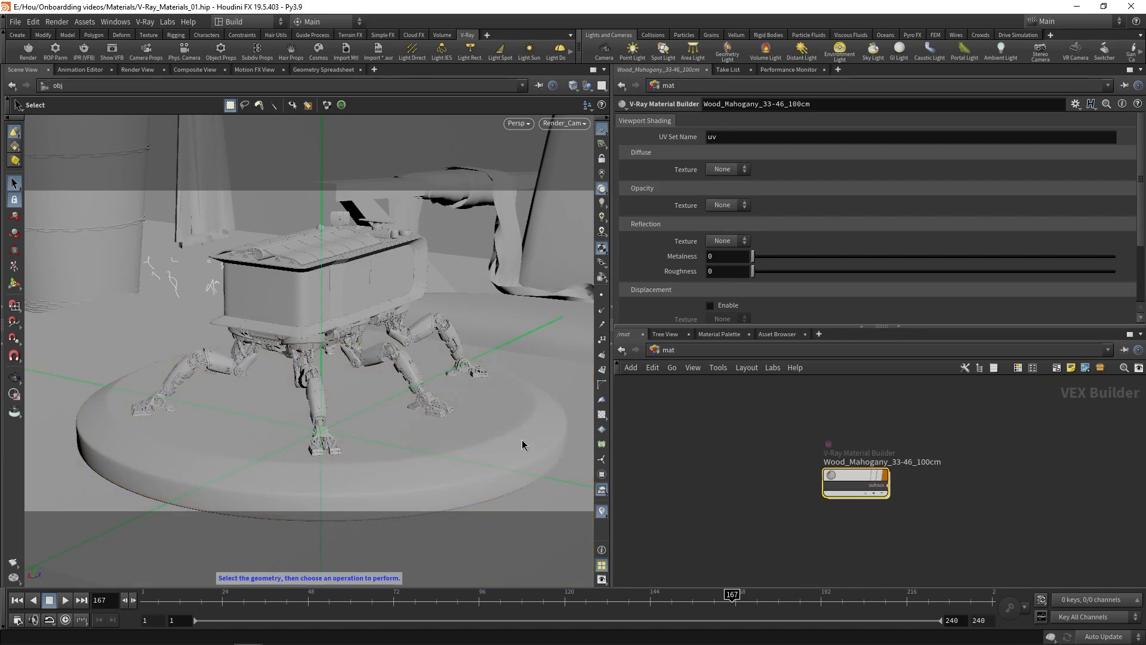
Return to the obj network and check the material path in Base_Plate's render settings.
click(694, 352)
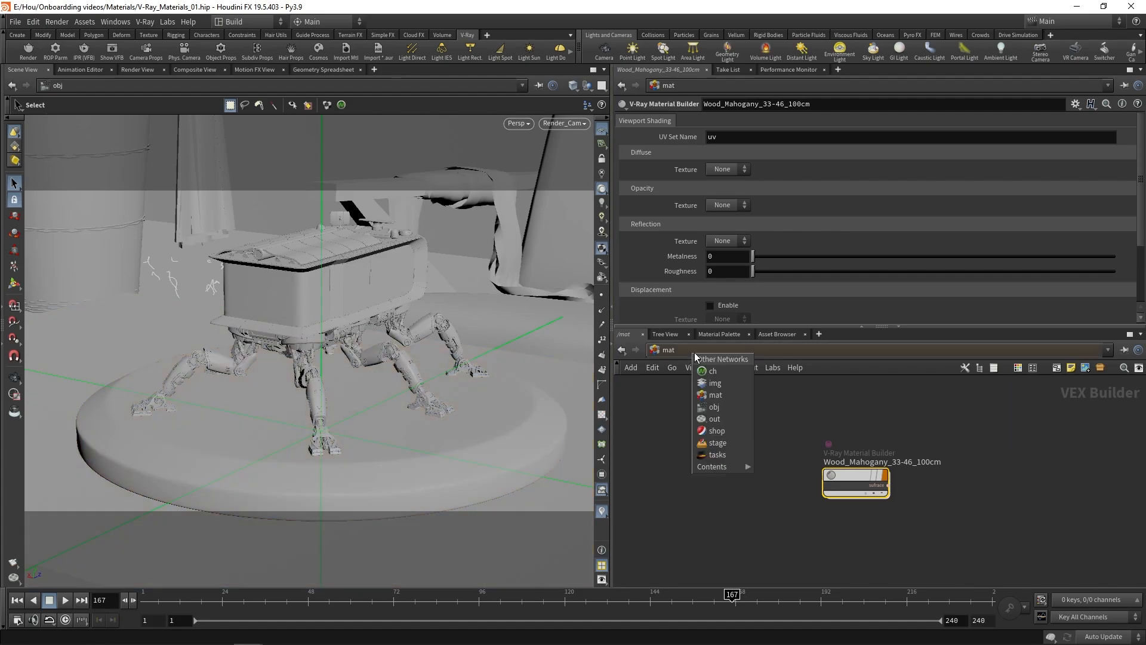
click(709, 407)
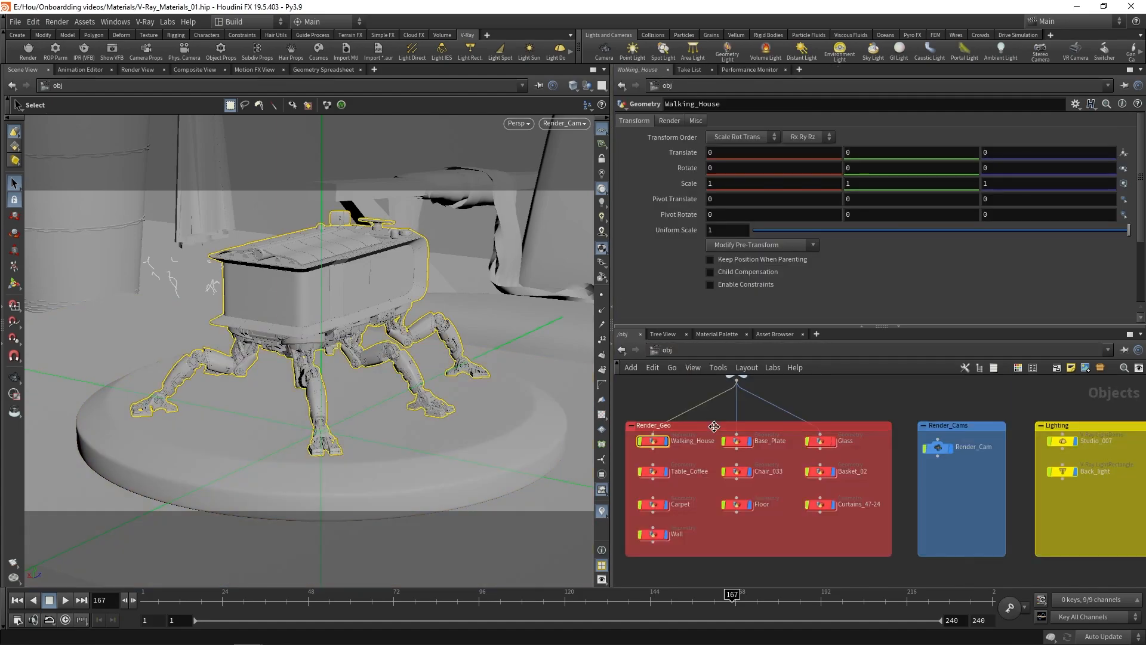
click(734, 442)
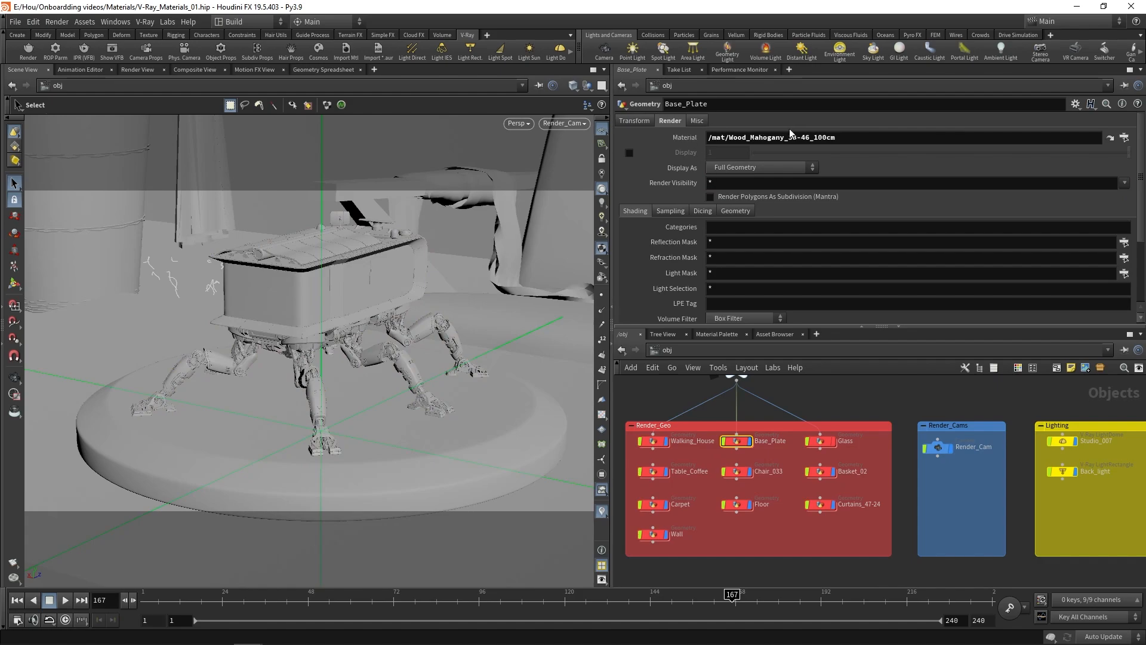
drag(834, 137, 709, 138)
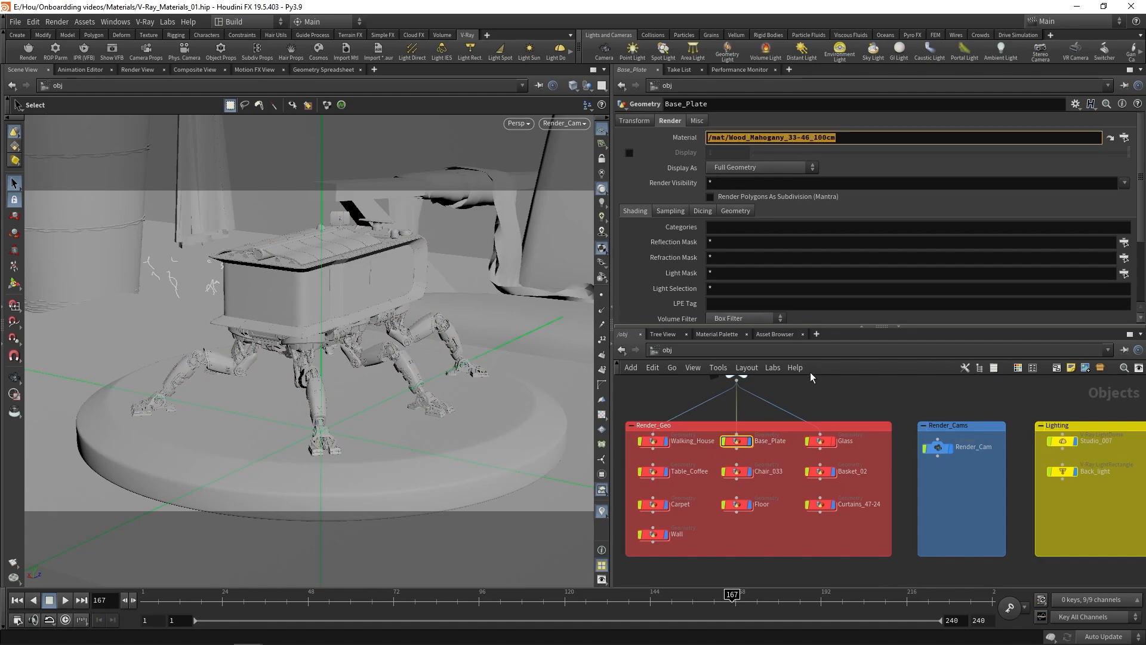
click(820, 394)
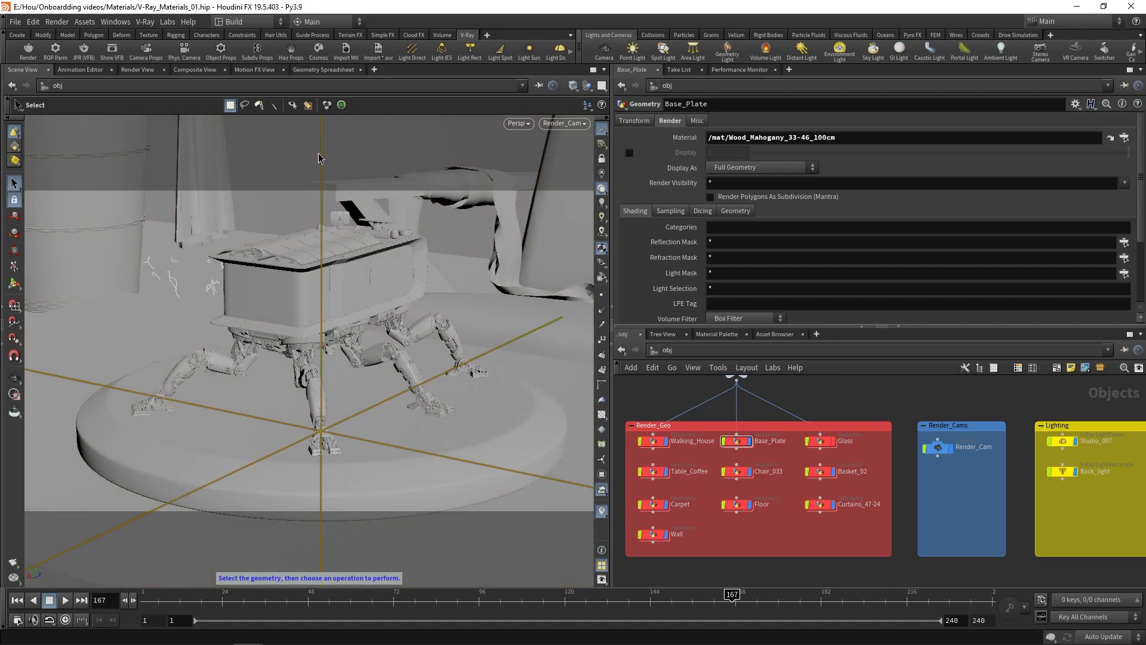
Run an interactive V-Ray render limited to a region around the base plate.
click(114, 47)
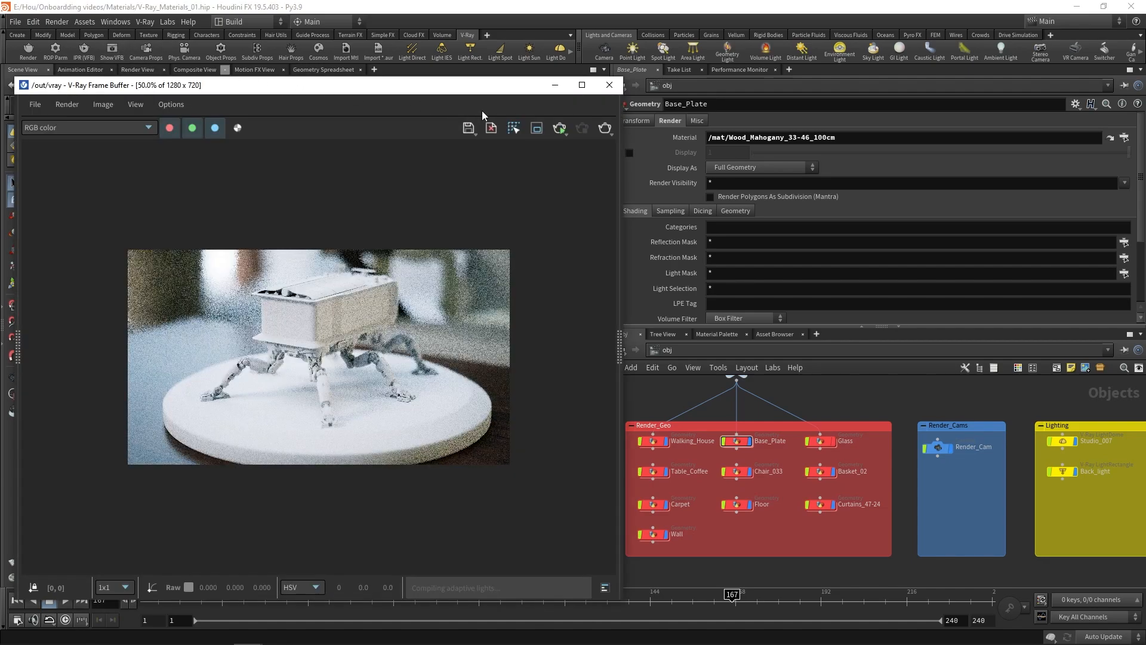
click(537, 128)
drag(140, 353, 534, 468)
click(555, 130)
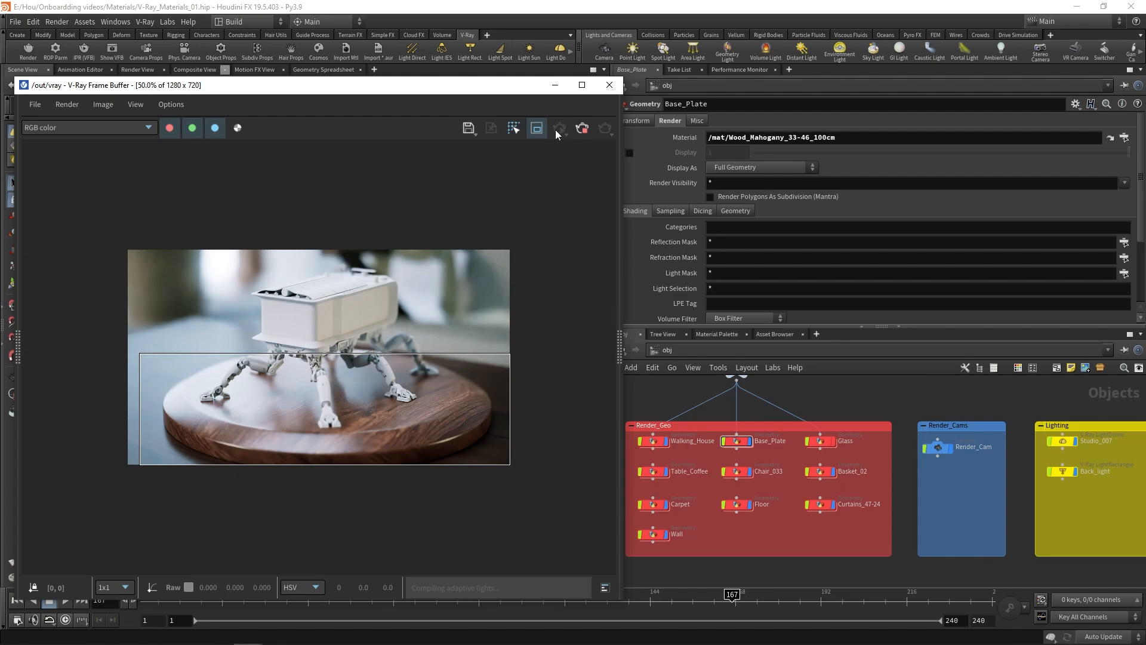
Switch to the mat network and place a V-Ray Material Builder node beside the mahogany material.
click(730, 348)
click(732, 351)
click(743, 387)
key(Tab)
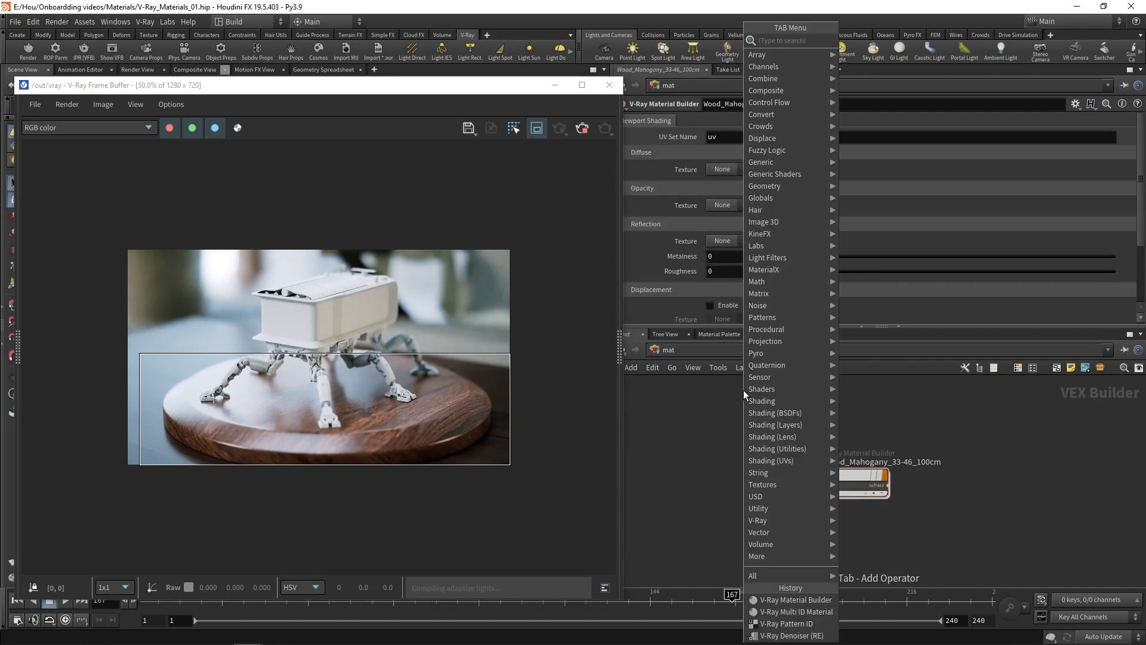
text(bu)
key(Down)
key(Down)
key(Down)
key(Return)
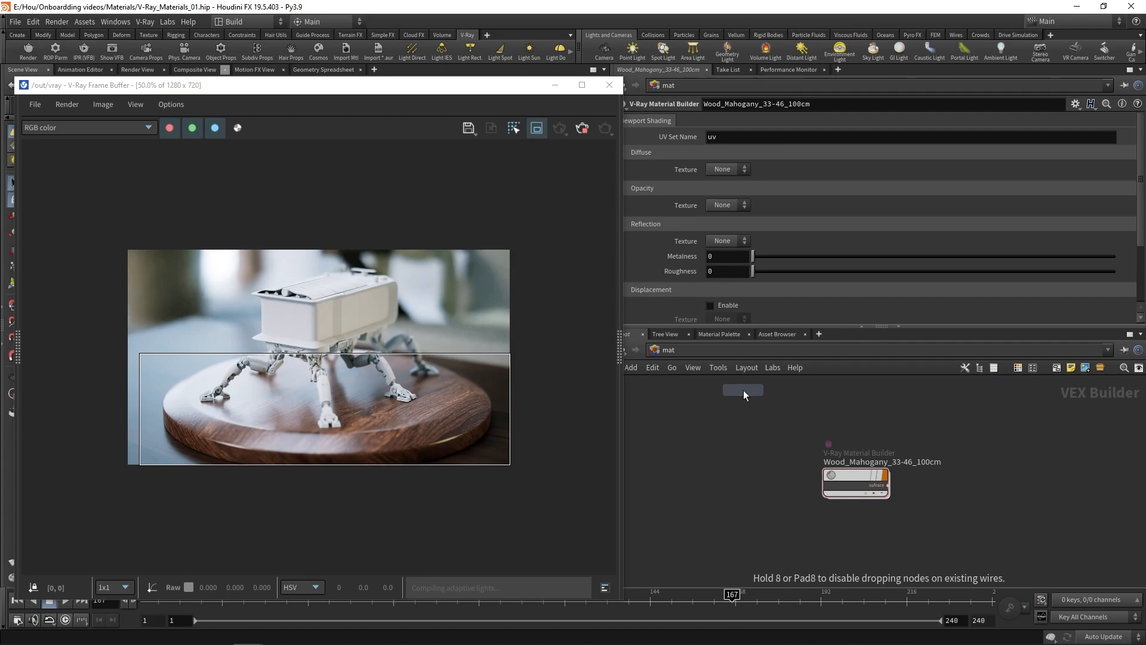
click(722, 478)
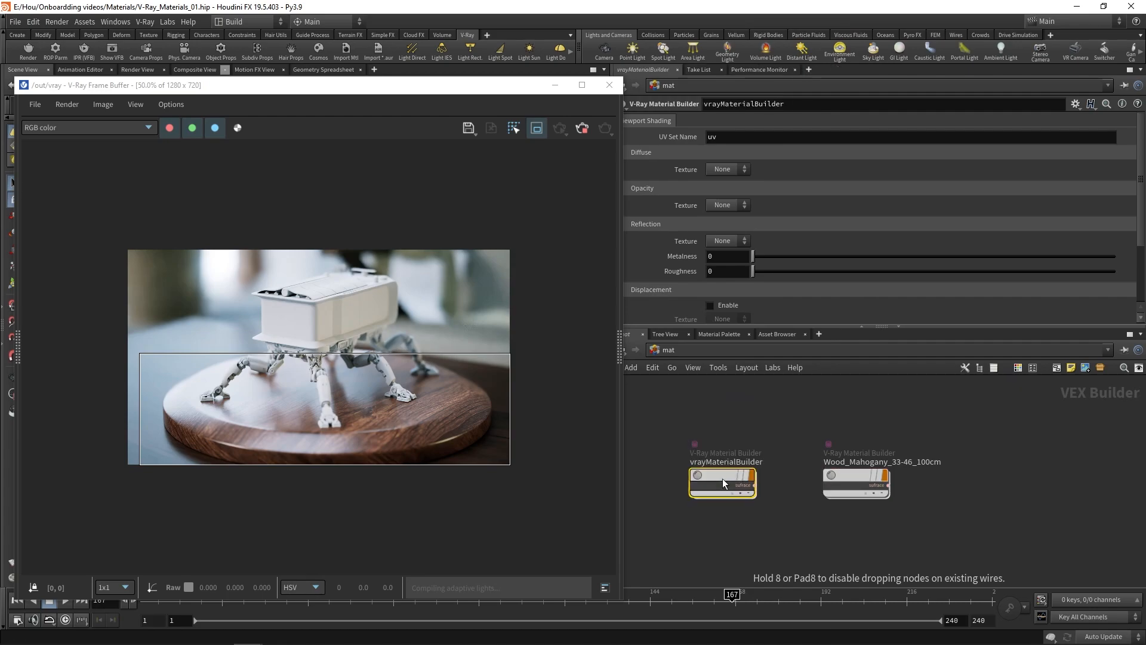
Rename the new V-Ray Material Builder node to Walking_House_mtl.
double_click(728, 462)
double_click(756, 463)
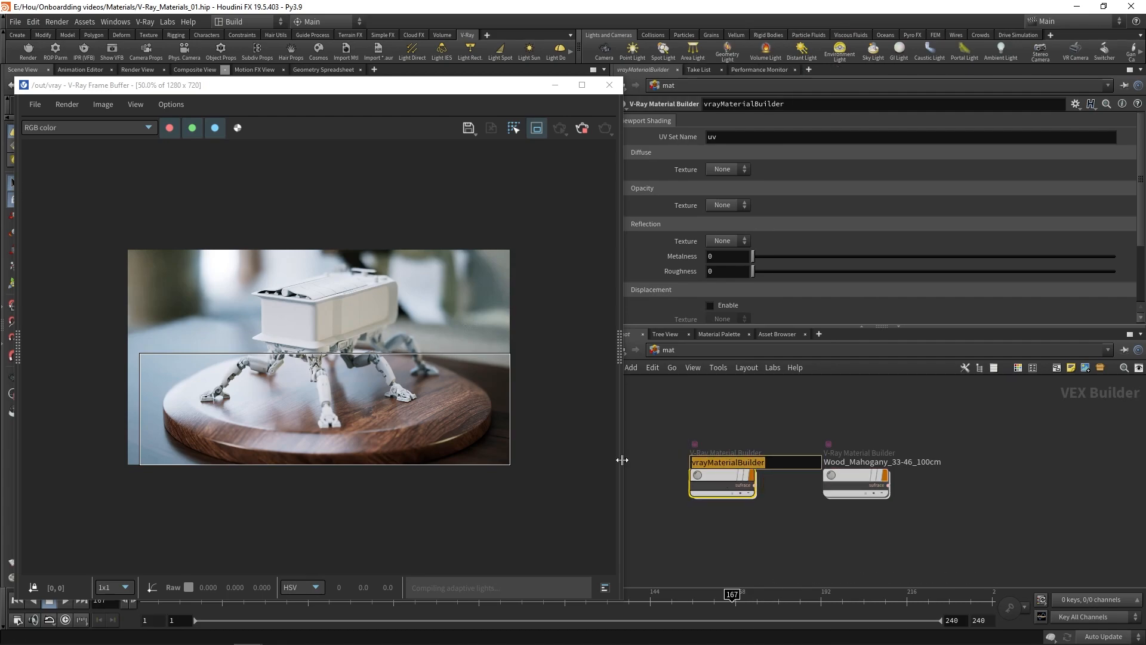
text(Walking_House_mtl)
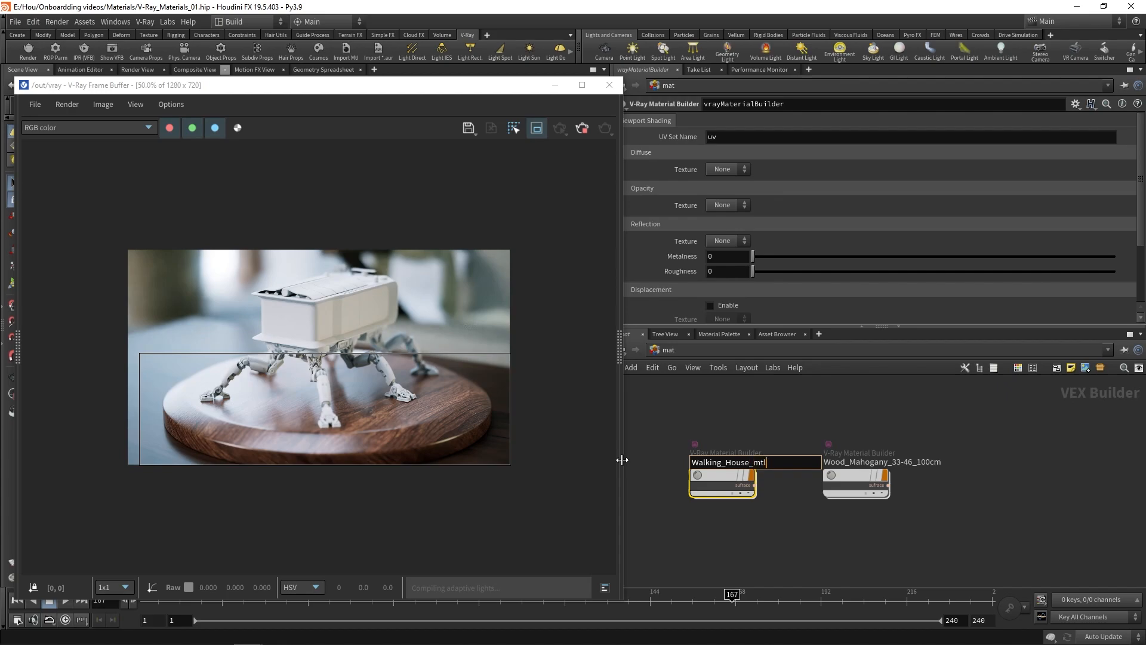
key(Return)
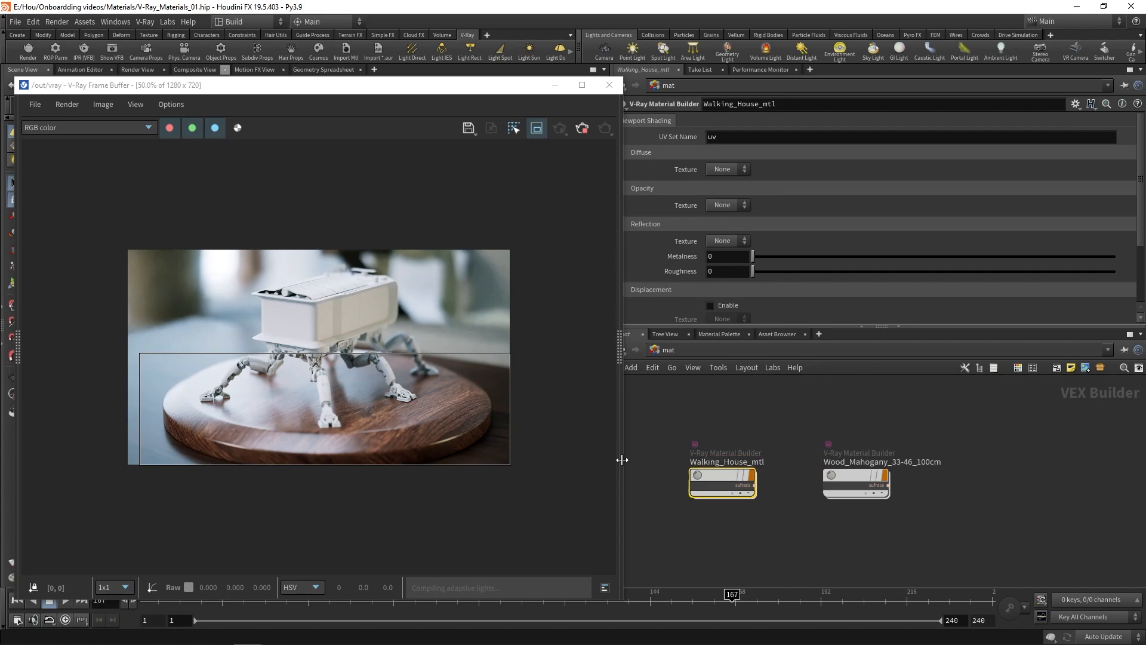
Uncover the viewport, assign Walking_House_mtl to the walking house, and move the frame buffer back up.
drag(494, 89, 465, 409)
drag(730, 466, 413, 271)
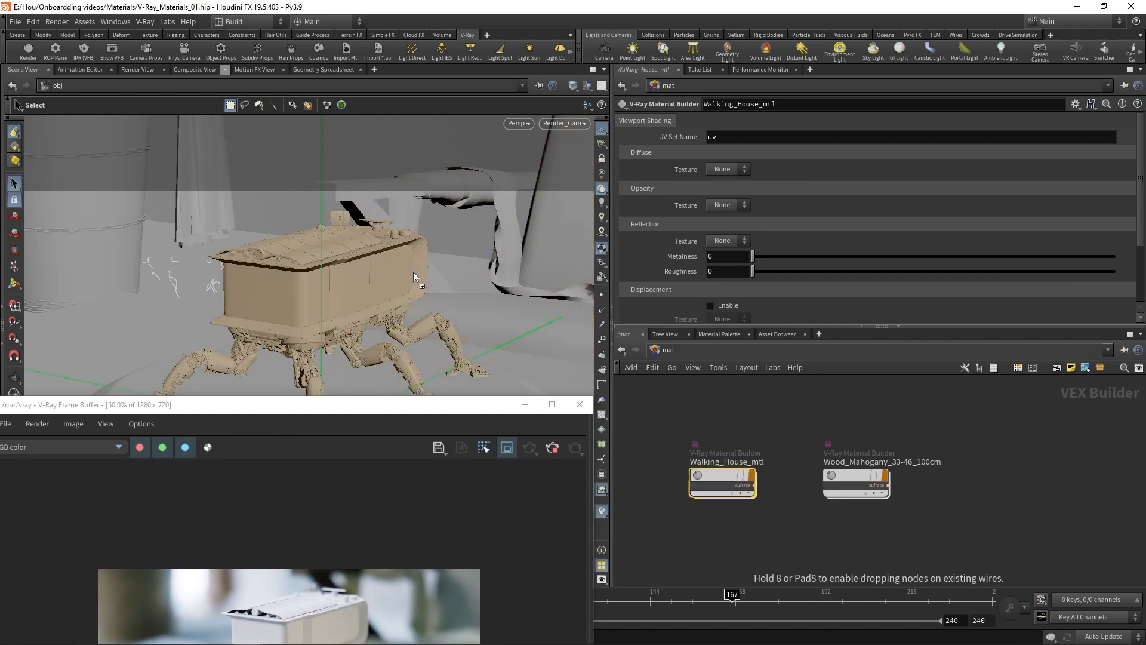
drag(409, 413, 434, 119)
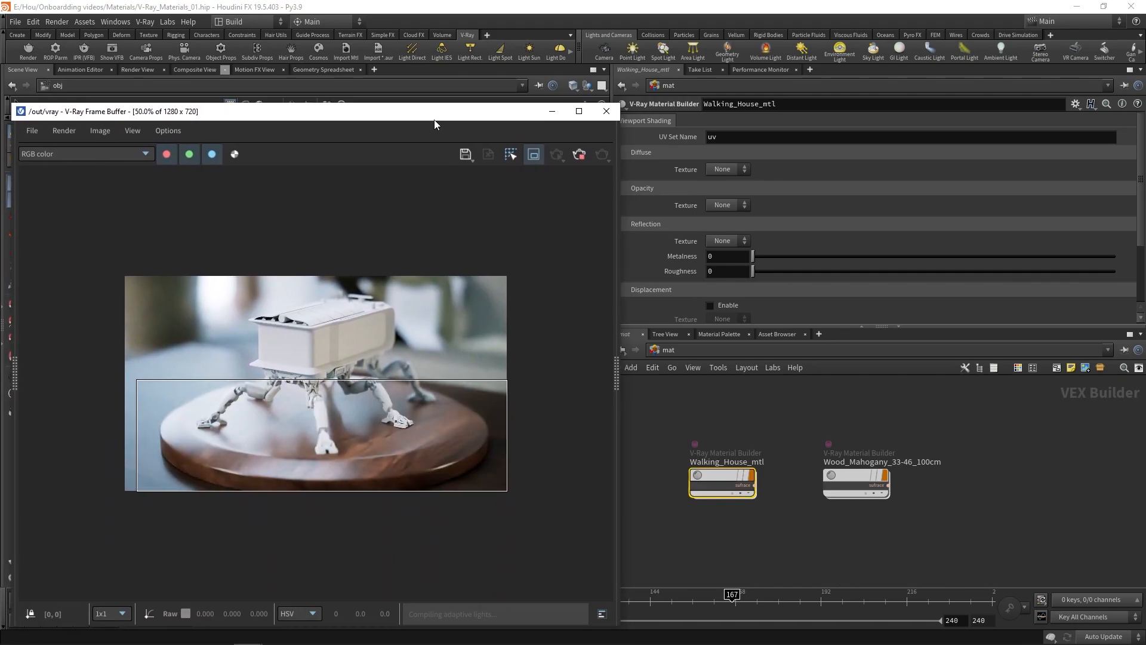
Open Walking_House_mtl, select its vrayMtl node, and redraw the render region around the walking house.
double_click(713, 471)
click(838, 403)
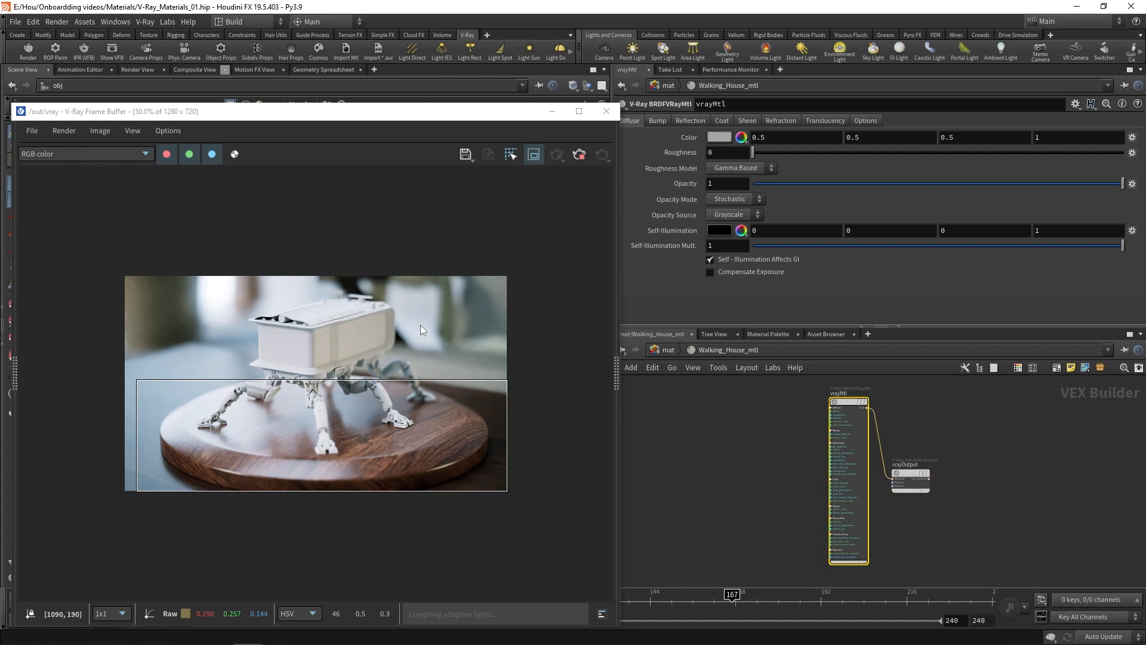
drag(171, 291, 443, 465)
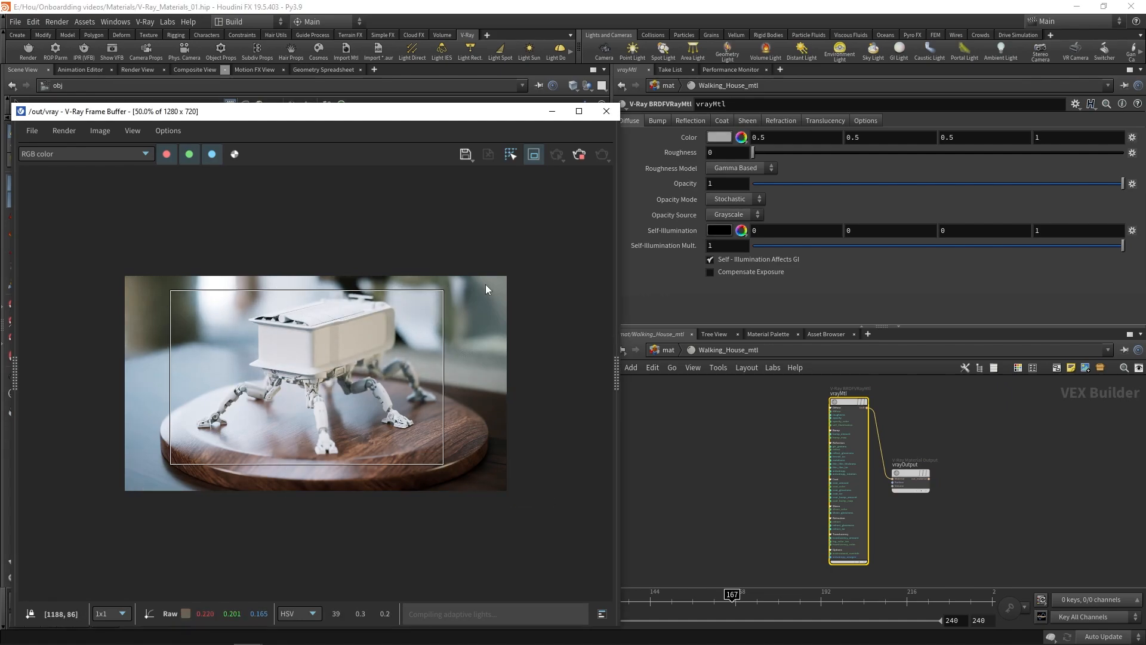
Set the vrayMtl node's diffuse color to yellow (1, 1, 0), trying red and orange first.
drag(533, 116, 521, 116)
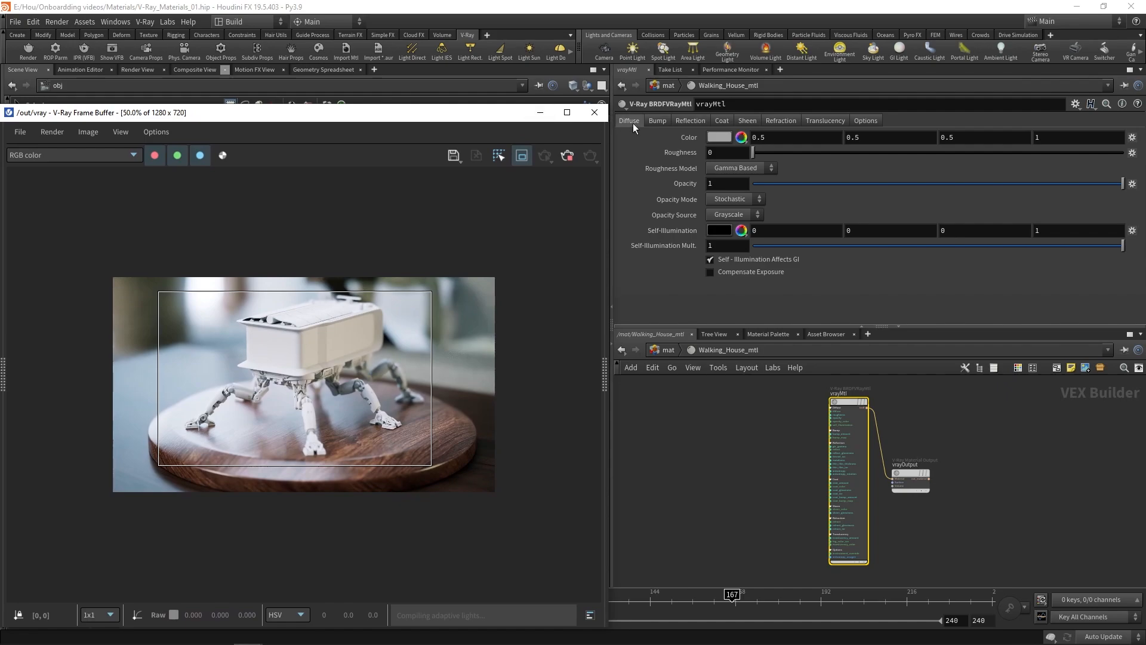
click(708, 138)
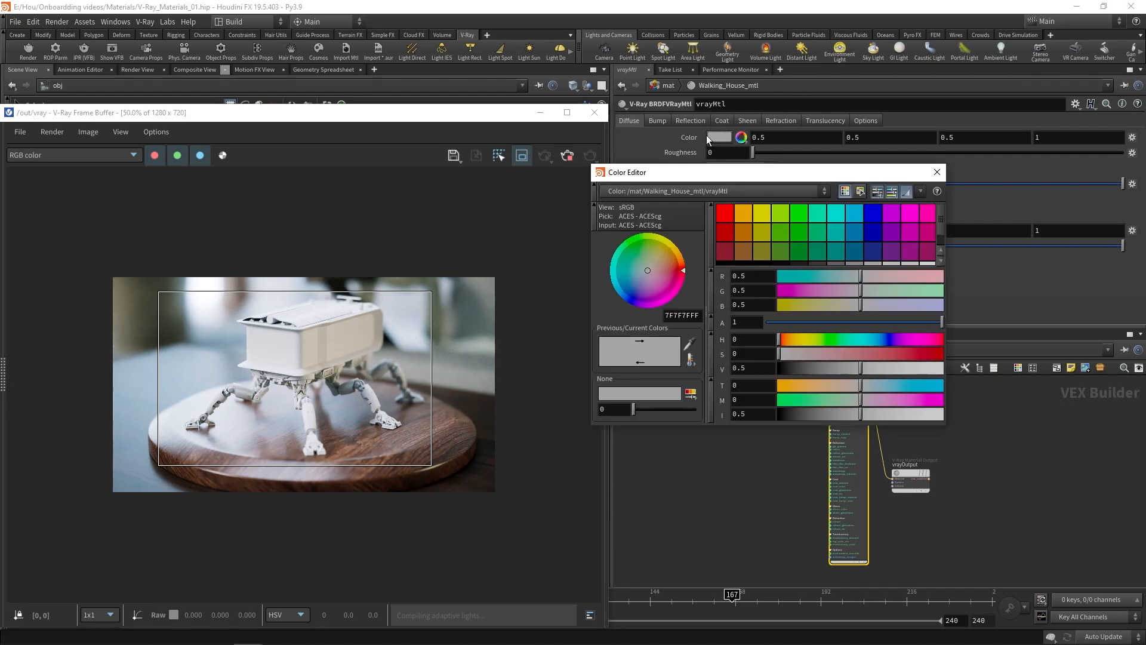
click(727, 212)
click(744, 212)
click(759, 213)
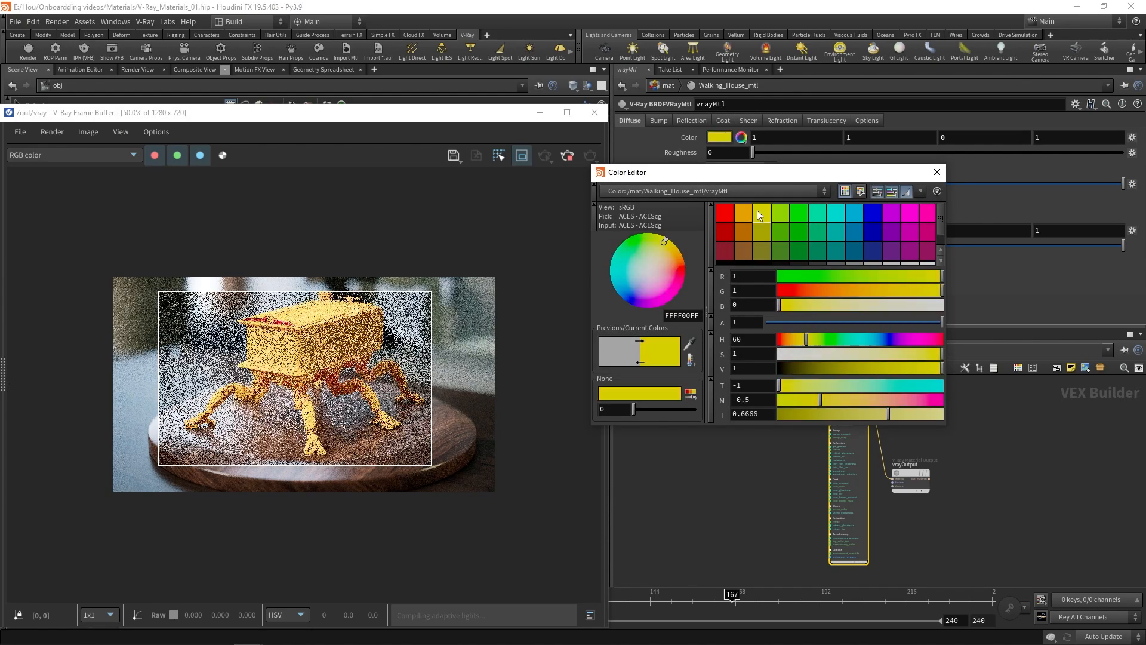
click(936, 171)
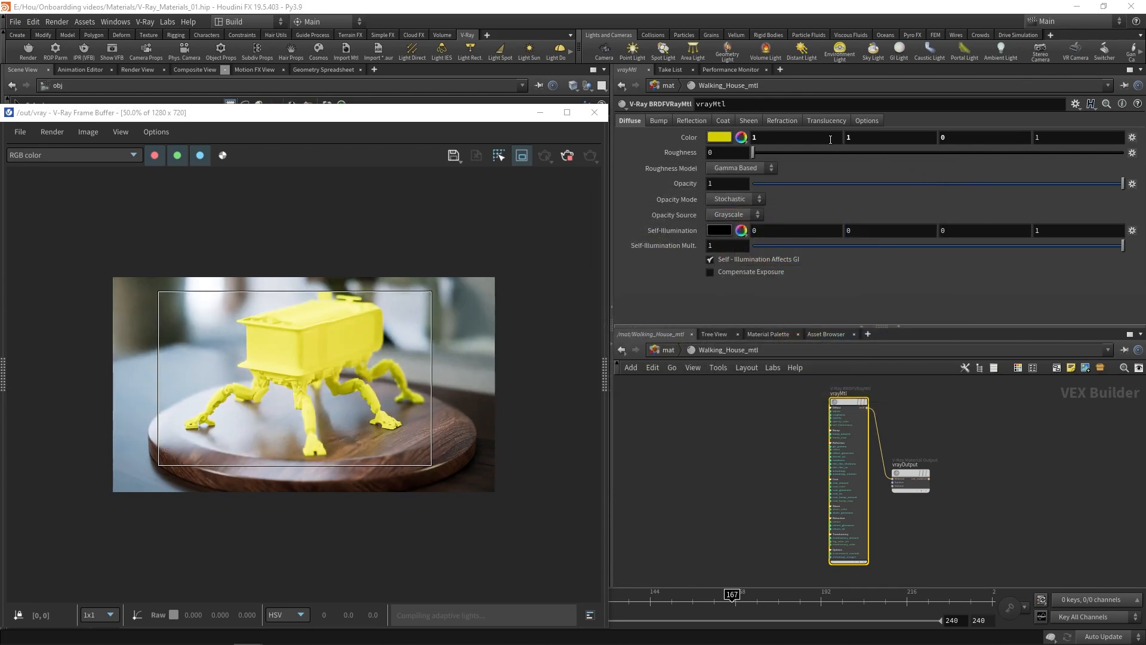
Look through the bump, coat and sheen settings and set the vrayMtl's reflection color to grey 0.518.
click(668, 121)
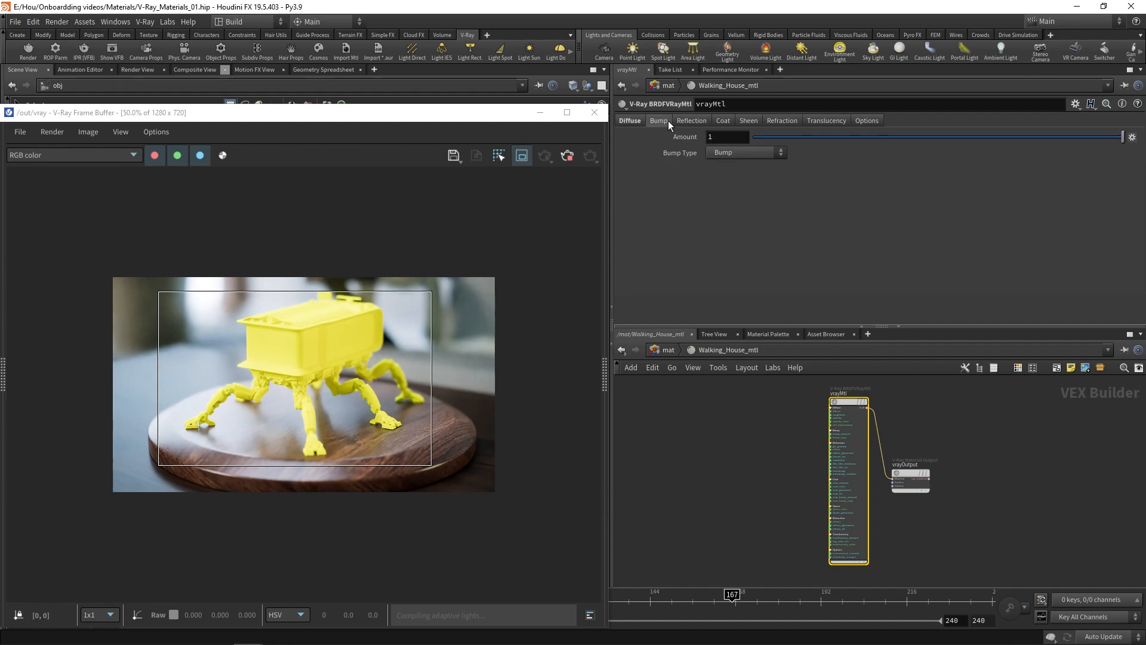
click(687, 120)
click(718, 121)
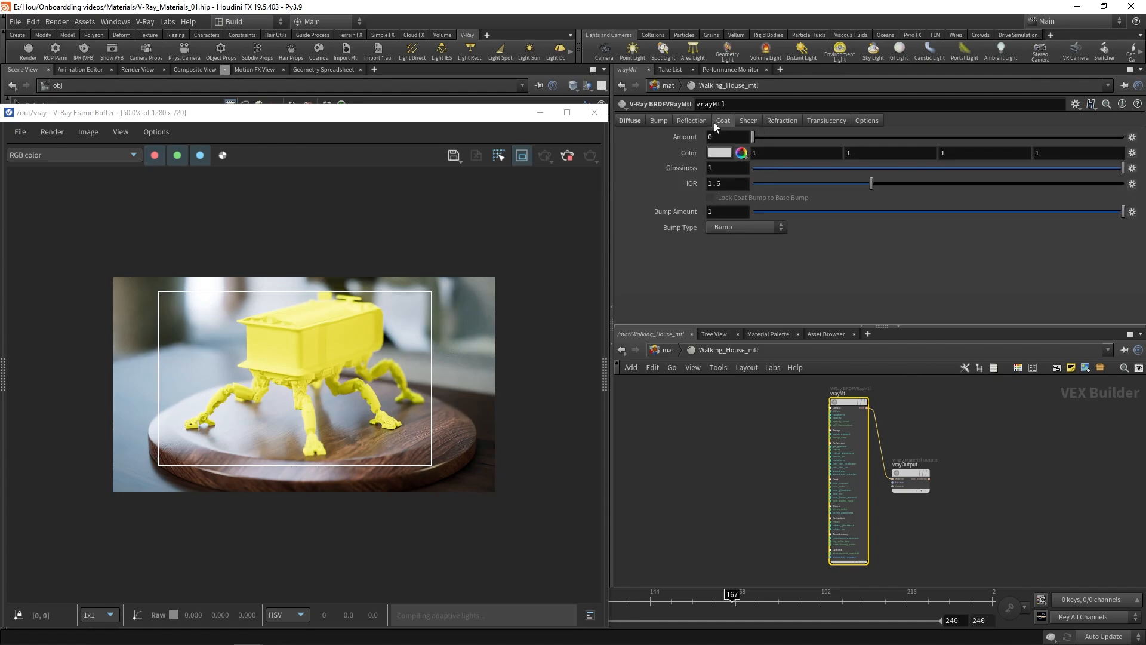
click(743, 121)
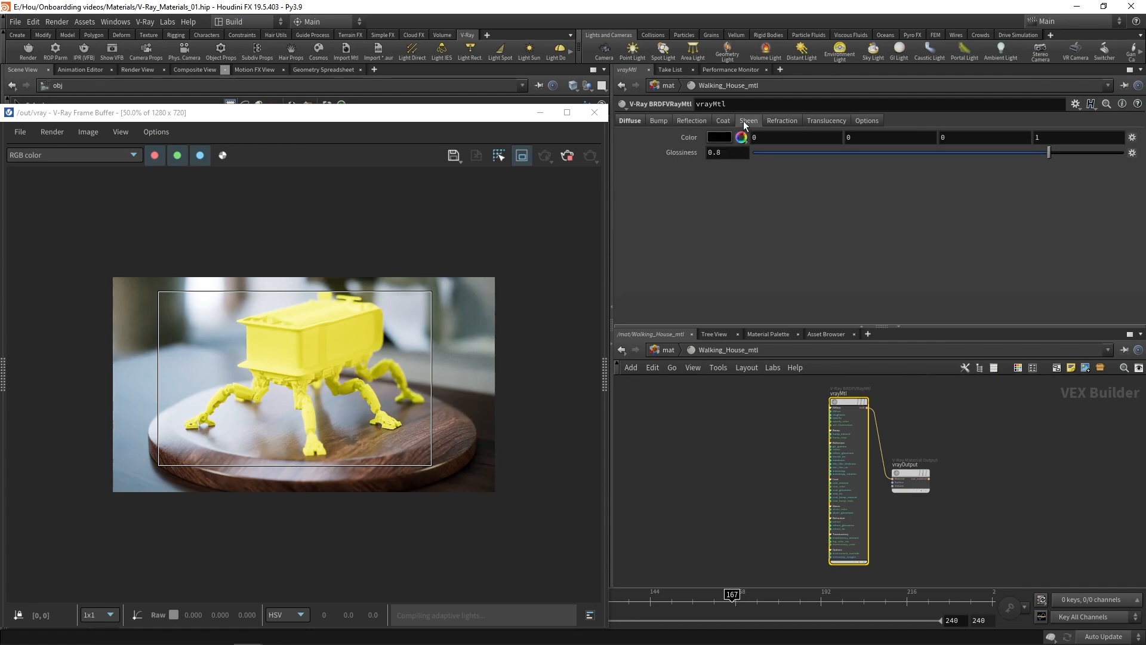
click(695, 121)
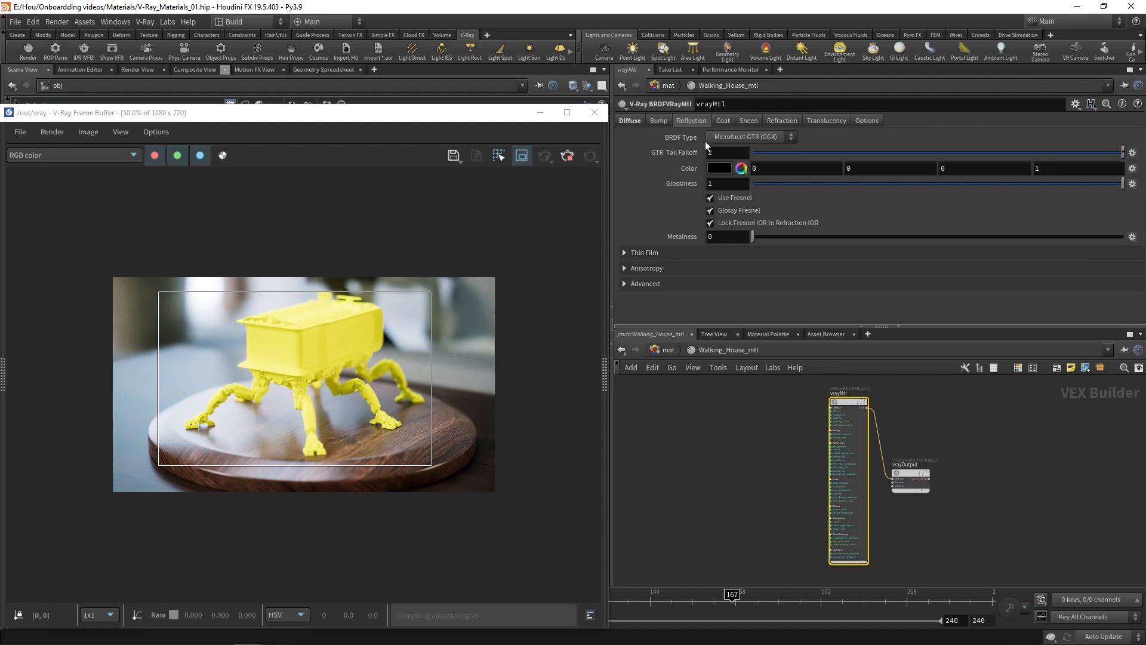
click(719, 171)
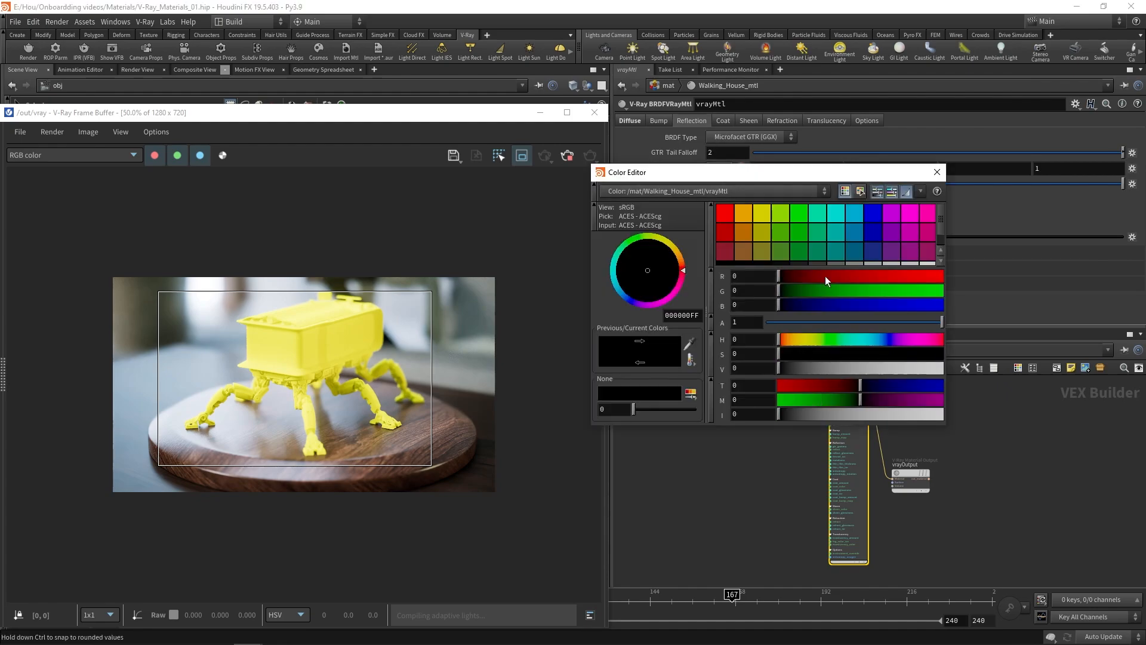
click(862, 363)
click(937, 172)
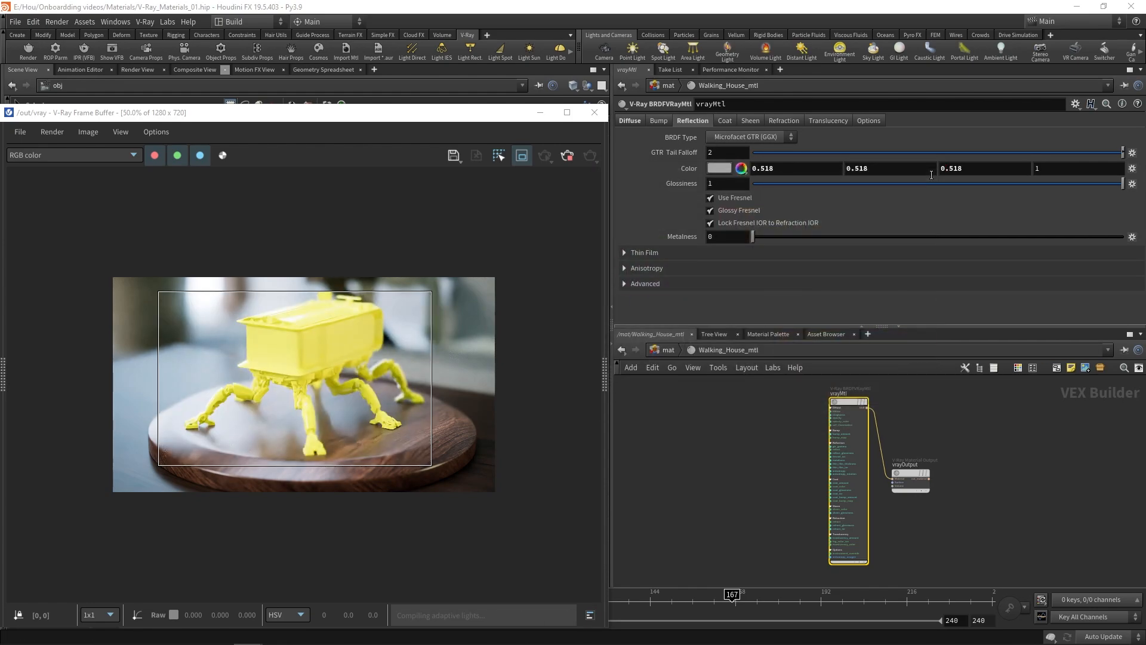
Set the vrayMtl's refraction color to full white (1, 1, 1).
click(784, 121)
click(809, 122)
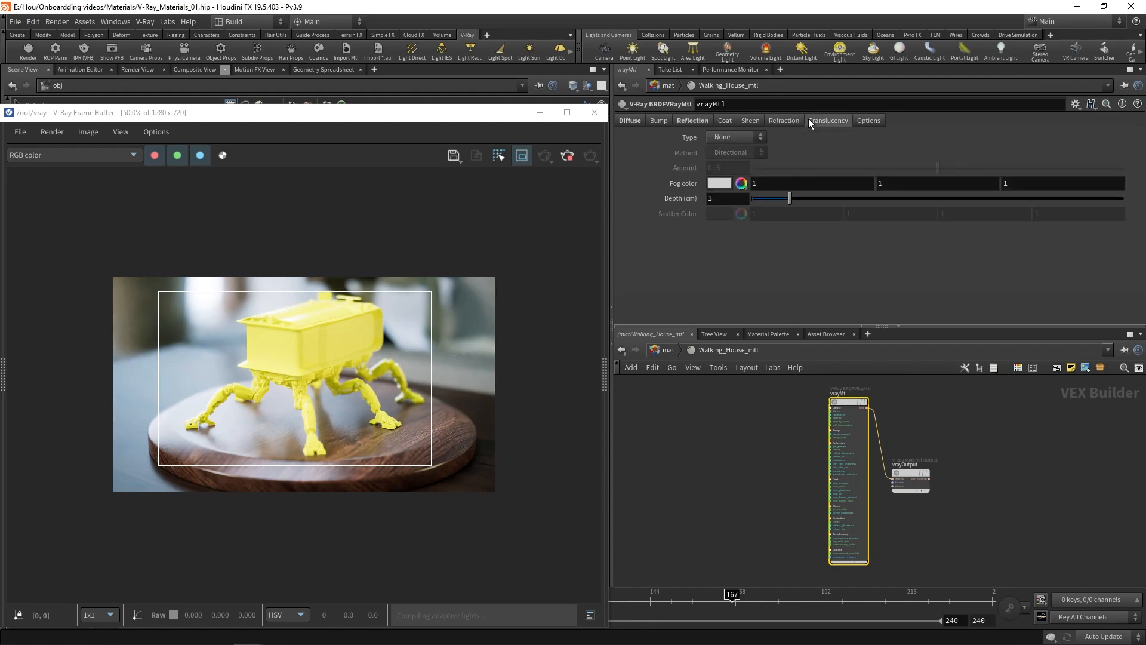
click(794, 122)
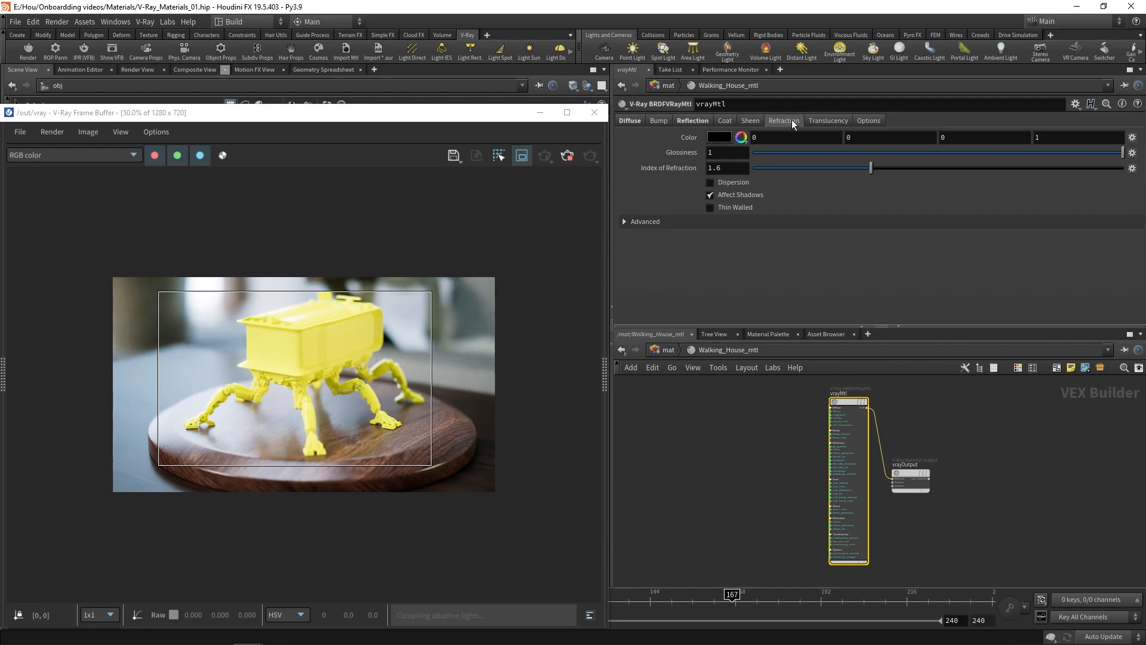
click(723, 137)
drag(911, 365, 941, 367)
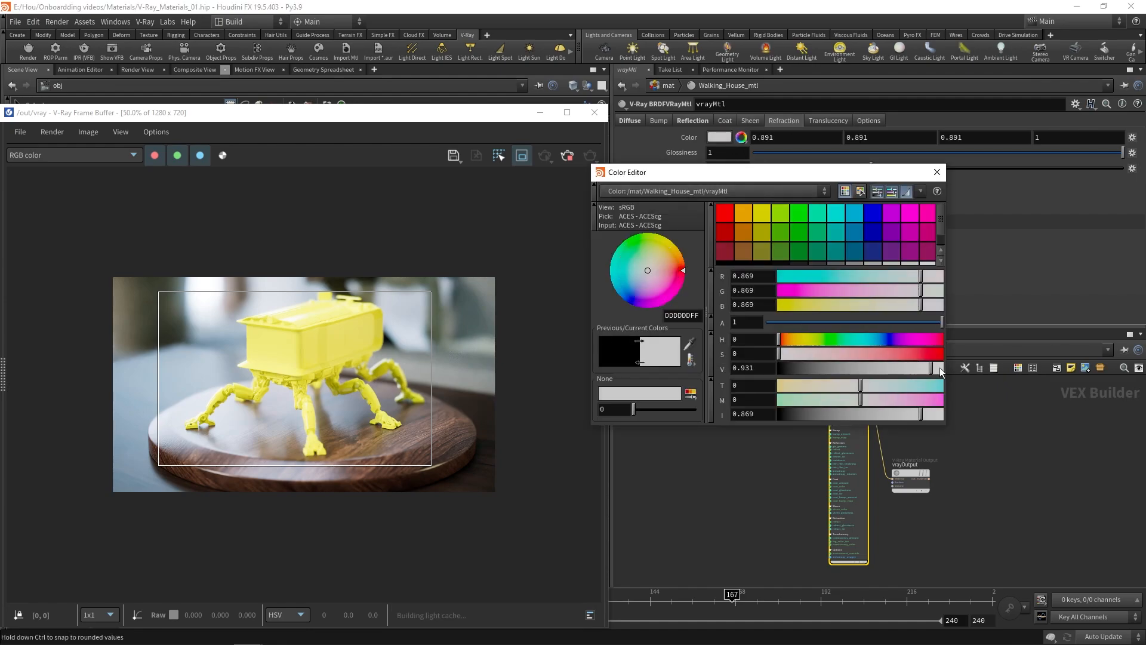
click(936, 172)
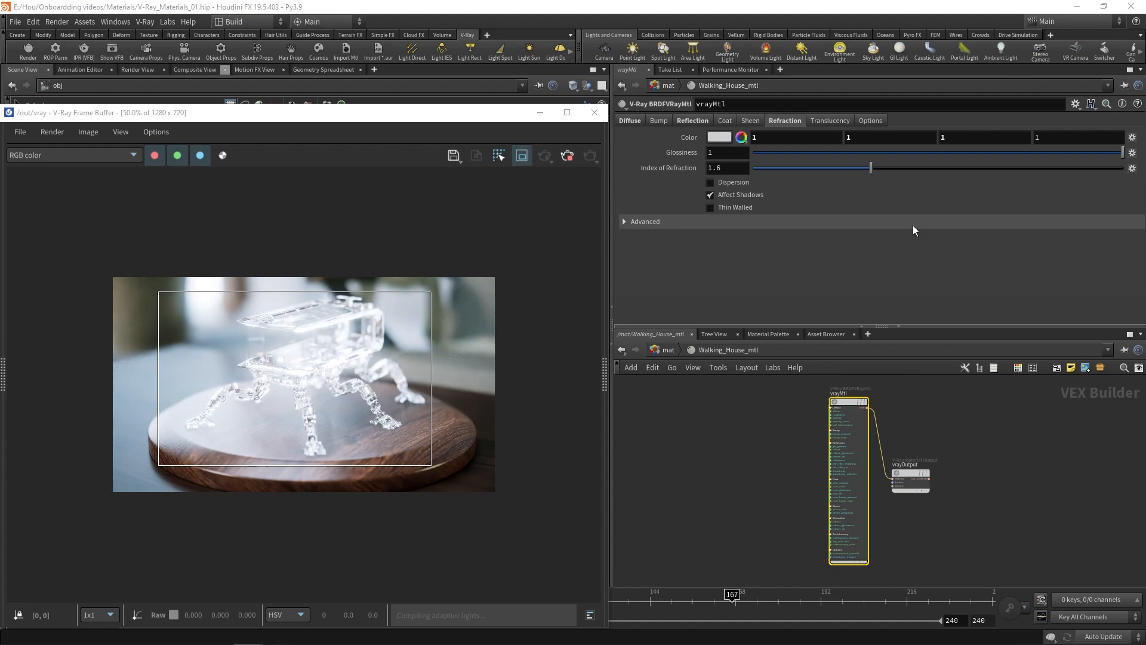
Add a V-Ray Pattern ID node beside the vrayMtl node in the Walking_House_mtl network.
key(Tab)
text(pa)
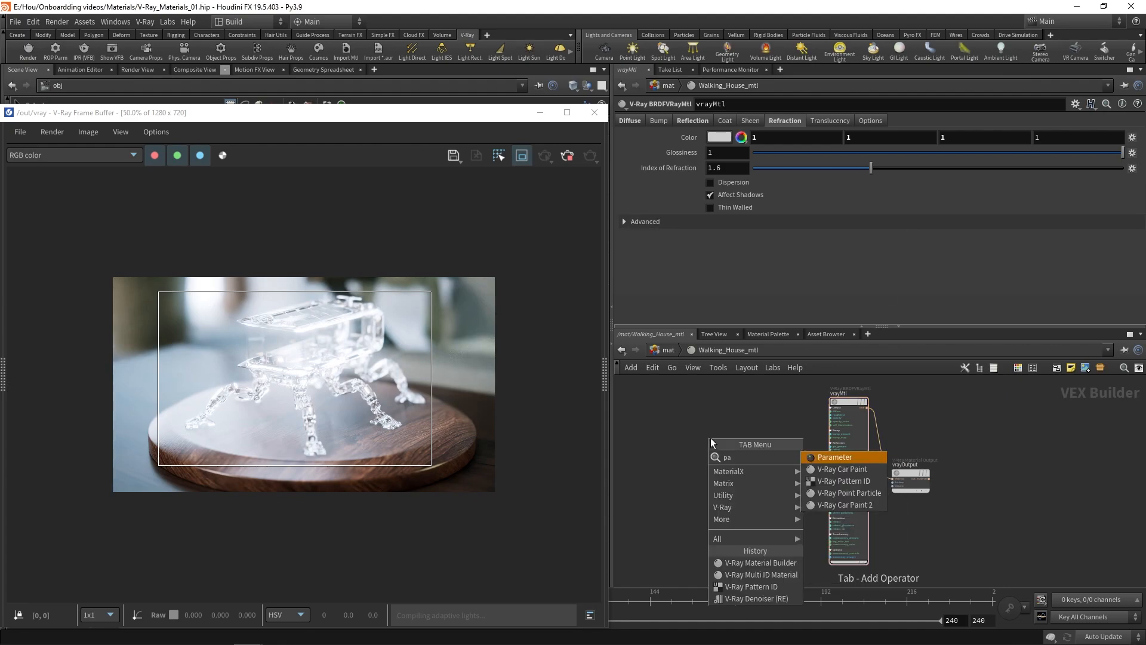
text(tte)
key(Return)
click(710, 438)
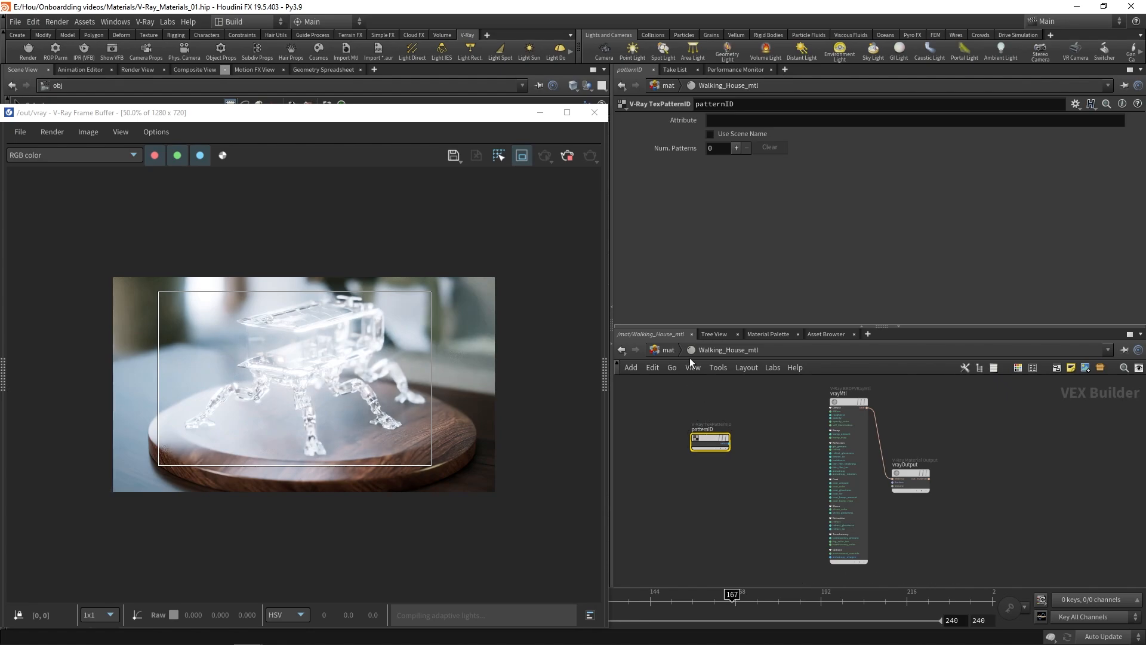
Stop the render, close the frame buffer, and enter the Walking_House geometry network at object level.
click(567, 156)
click(594, 113)
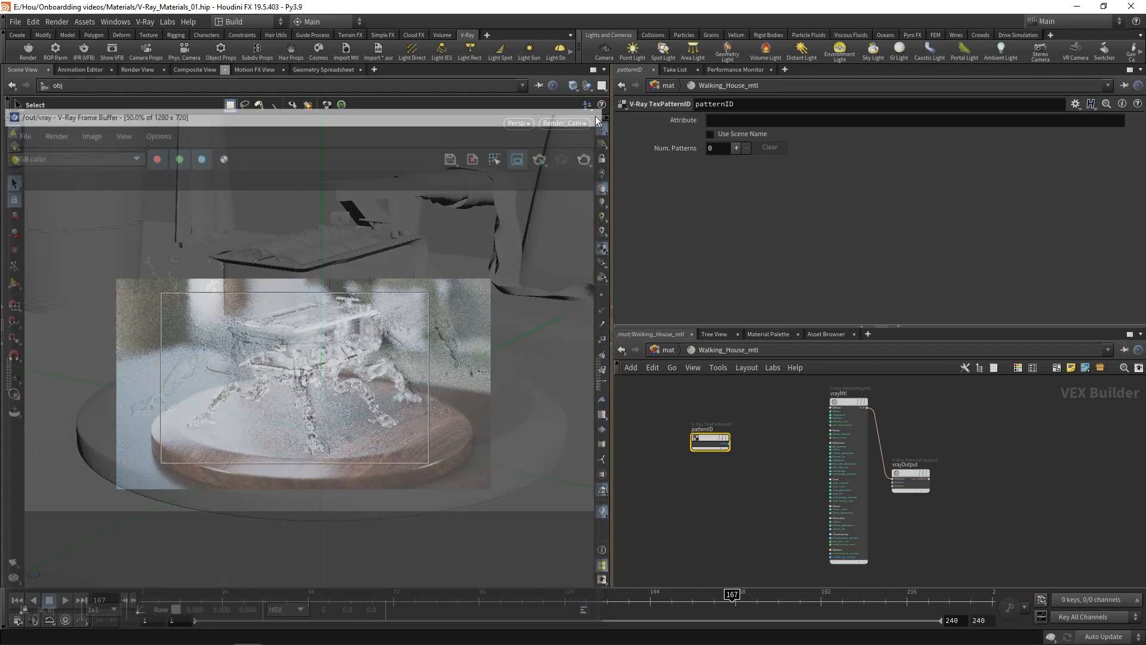
click(668, 352)
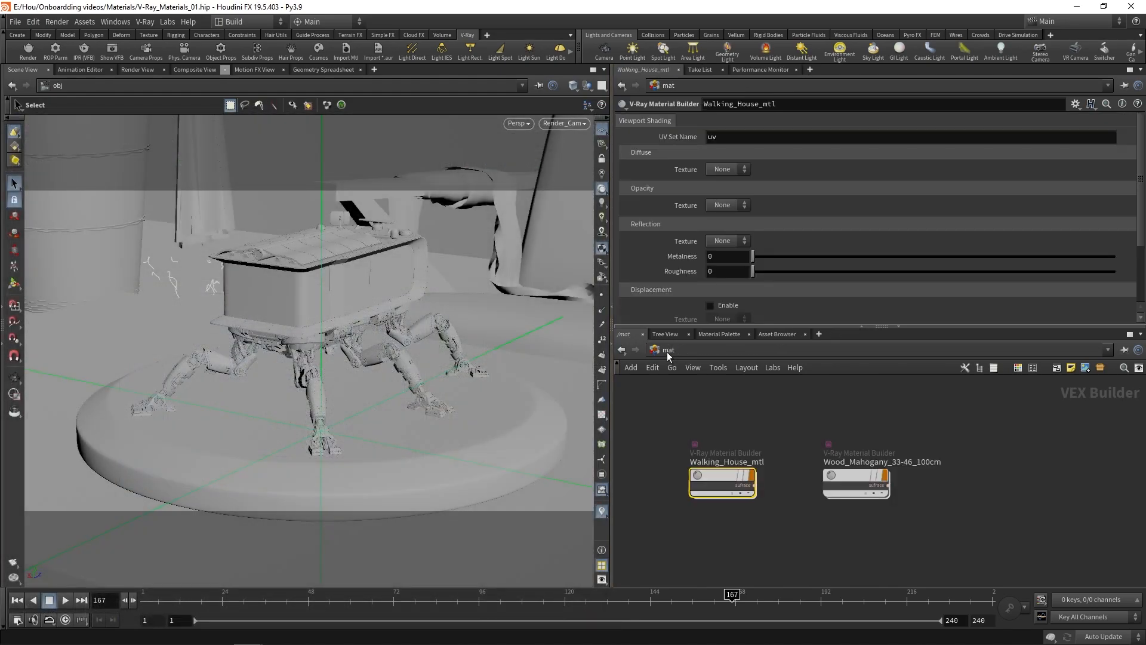
click(667, 352)
click(683, 403)
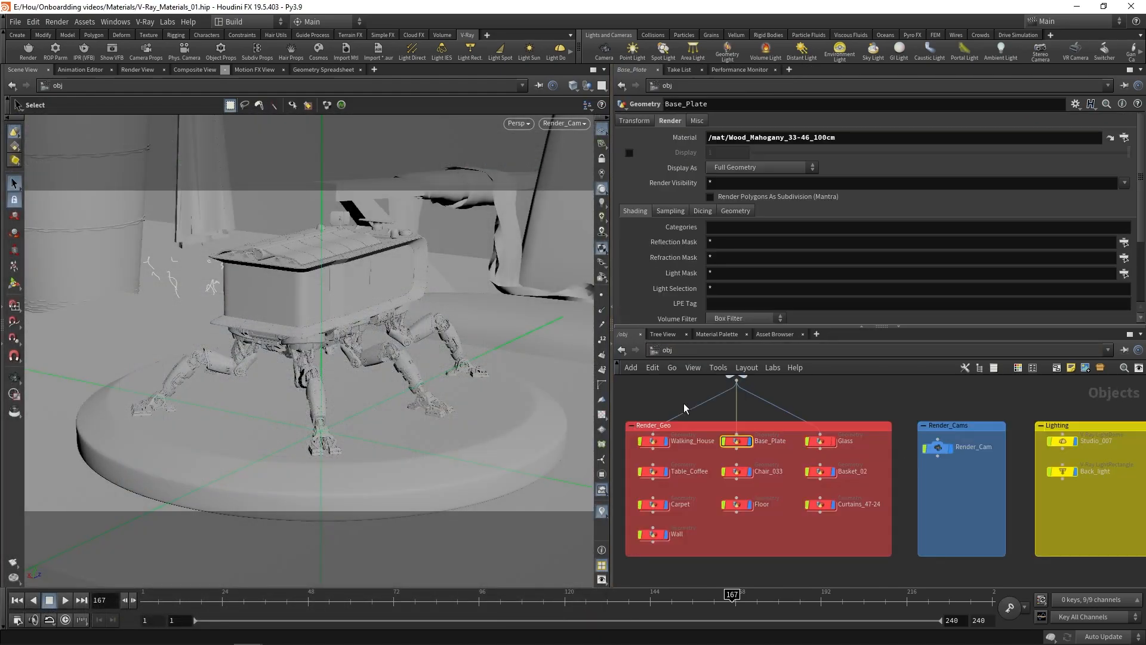
double_click(654, 443)
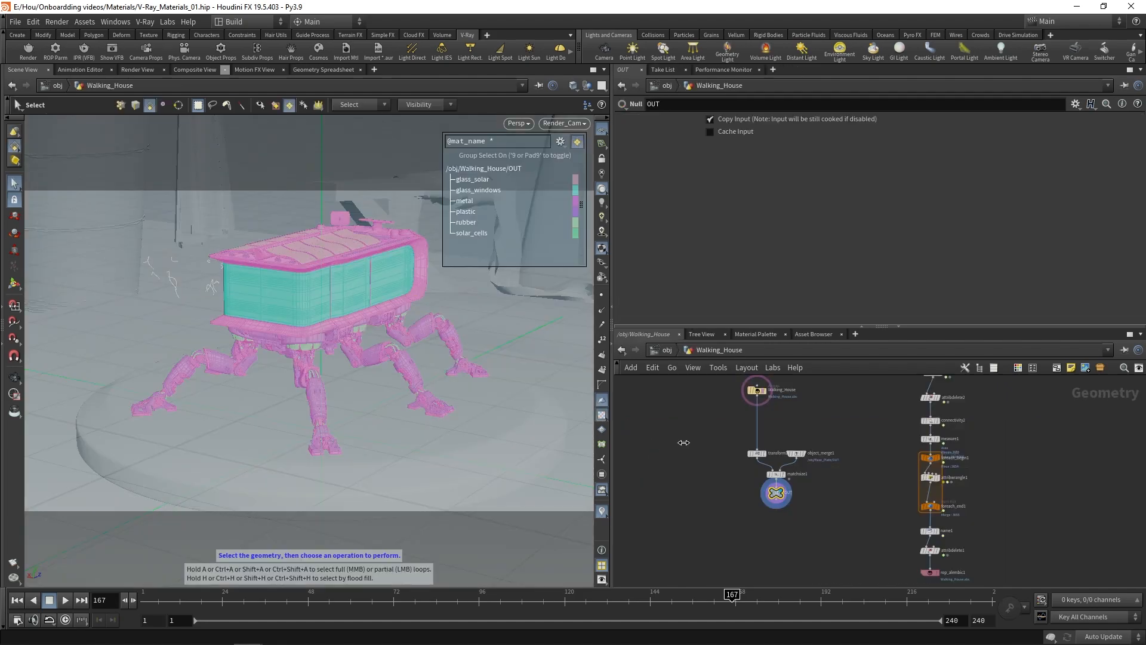
Examine the Walking_House Alembic node's mat_name groups and its Load As options.
click(756, 392)
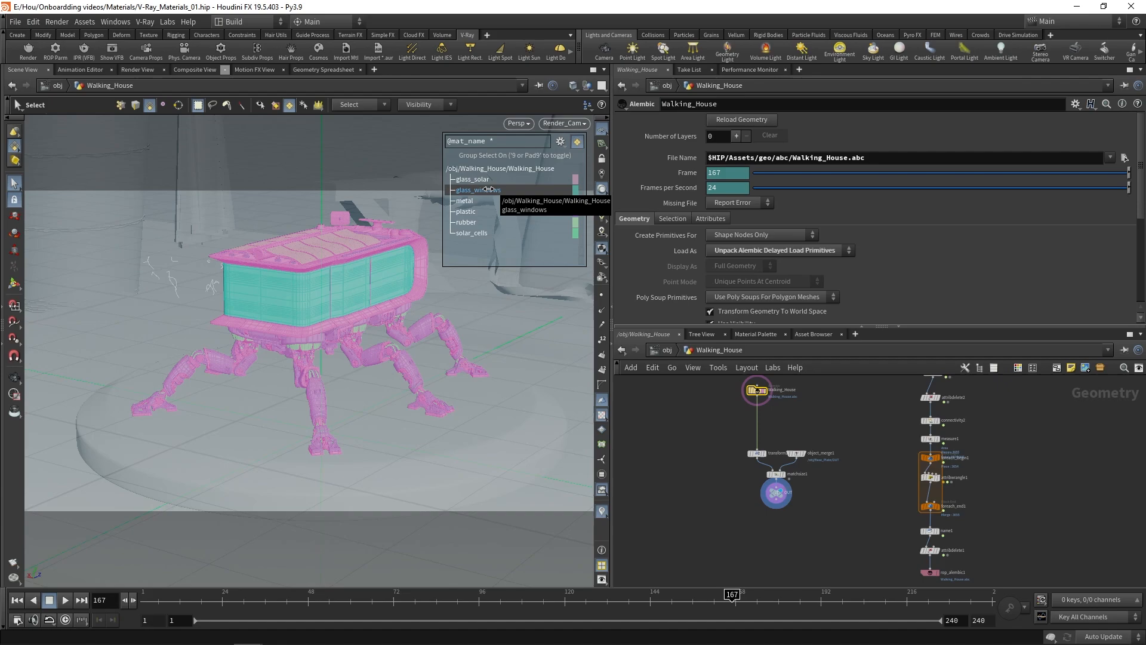
click(721, 250)
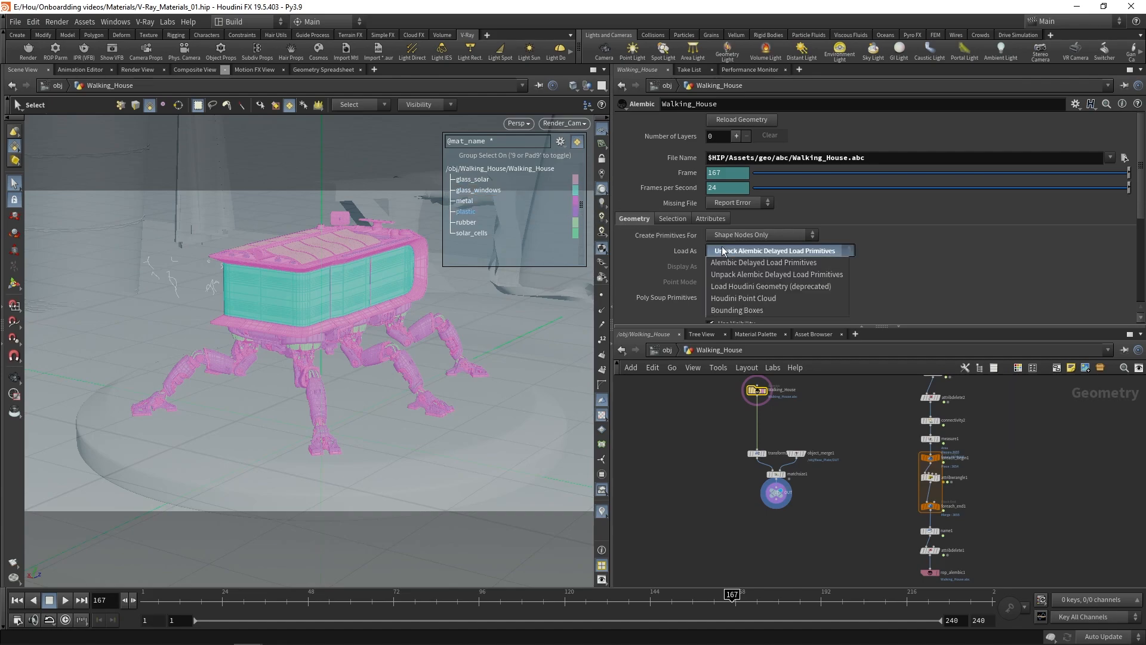
click(733, 263)
Return to the Walking_House_mtl network and set the patternID node's attribute to mat_name.
click(667, 349)
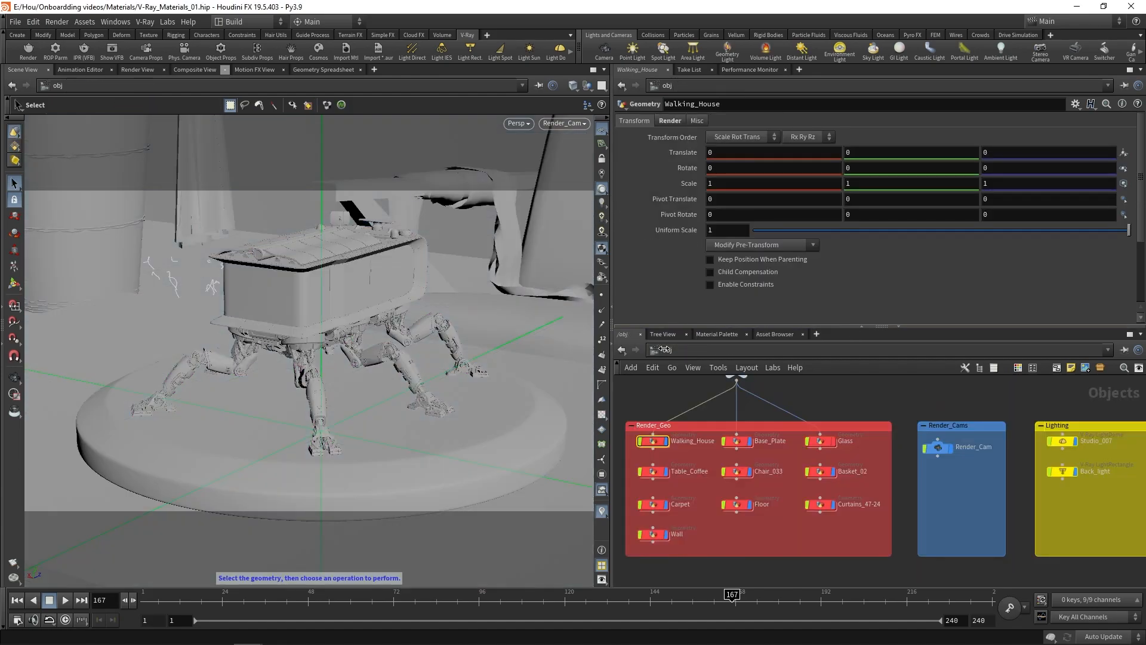
click(672, 367)
click(674, 388)
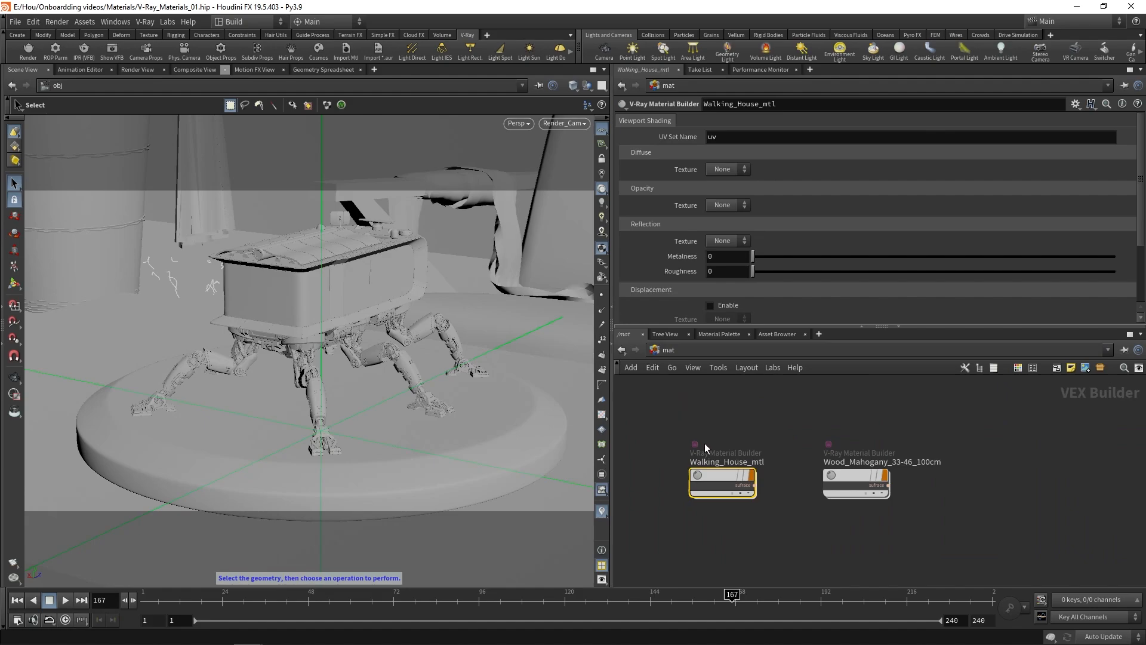
double_click(713, 469)
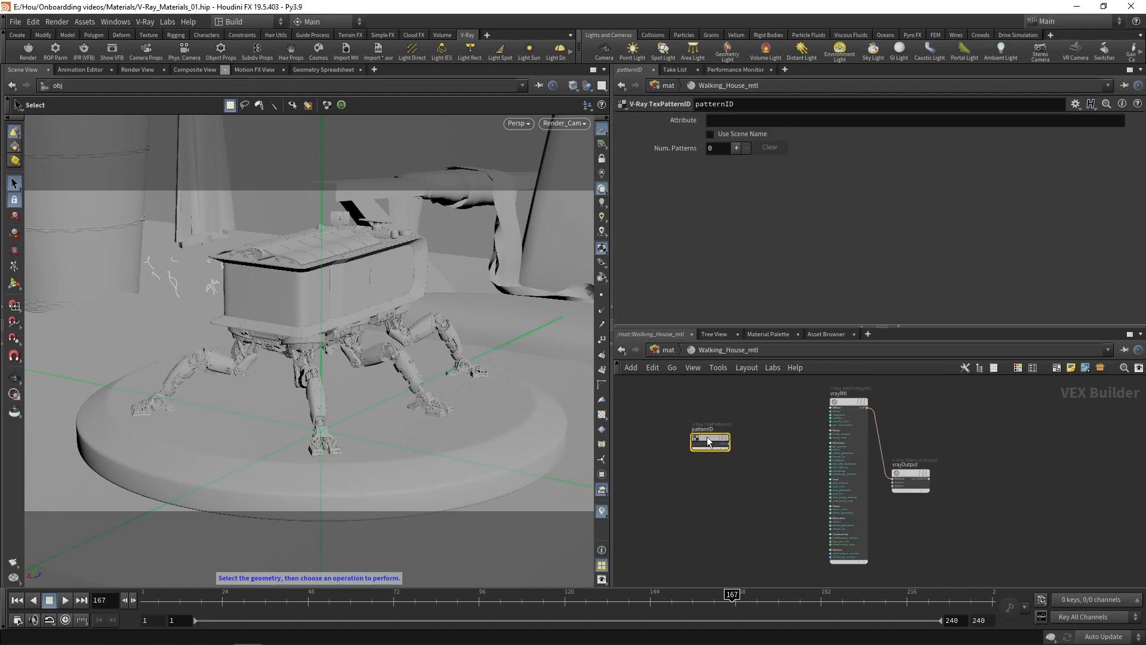
click(728, 120)
text(mat_name)
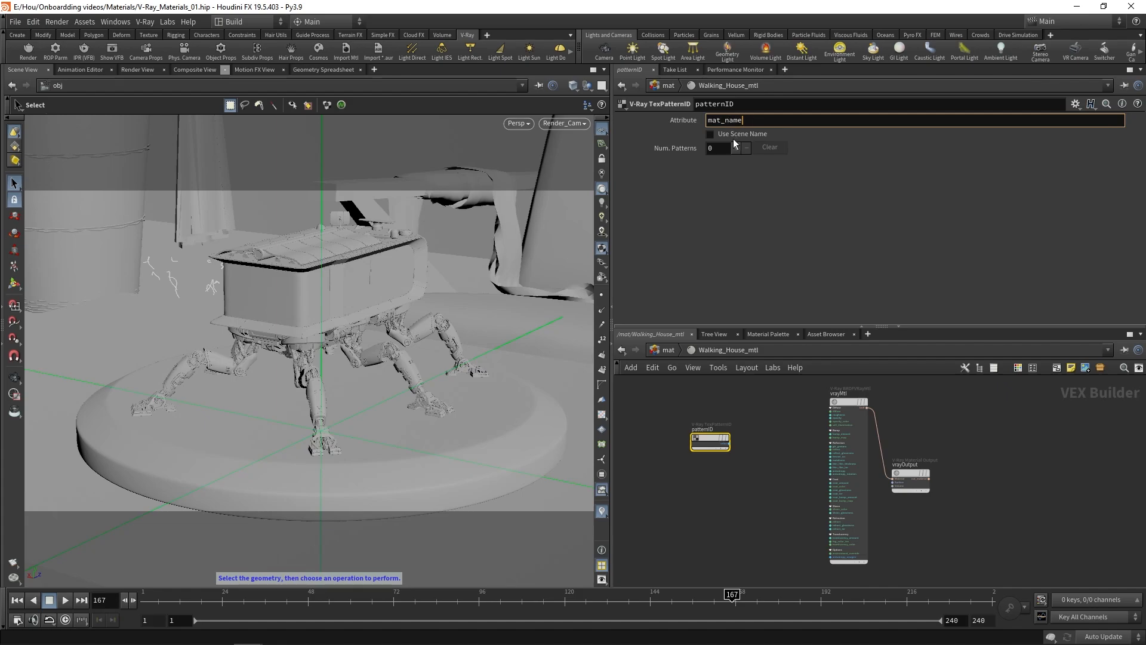
Give the patternID node five patterns: metal, plastic, rubber, glass* and solar_cell.
click(735, 147)
click(735, 148)
click(735, 148)
click(735, 148)
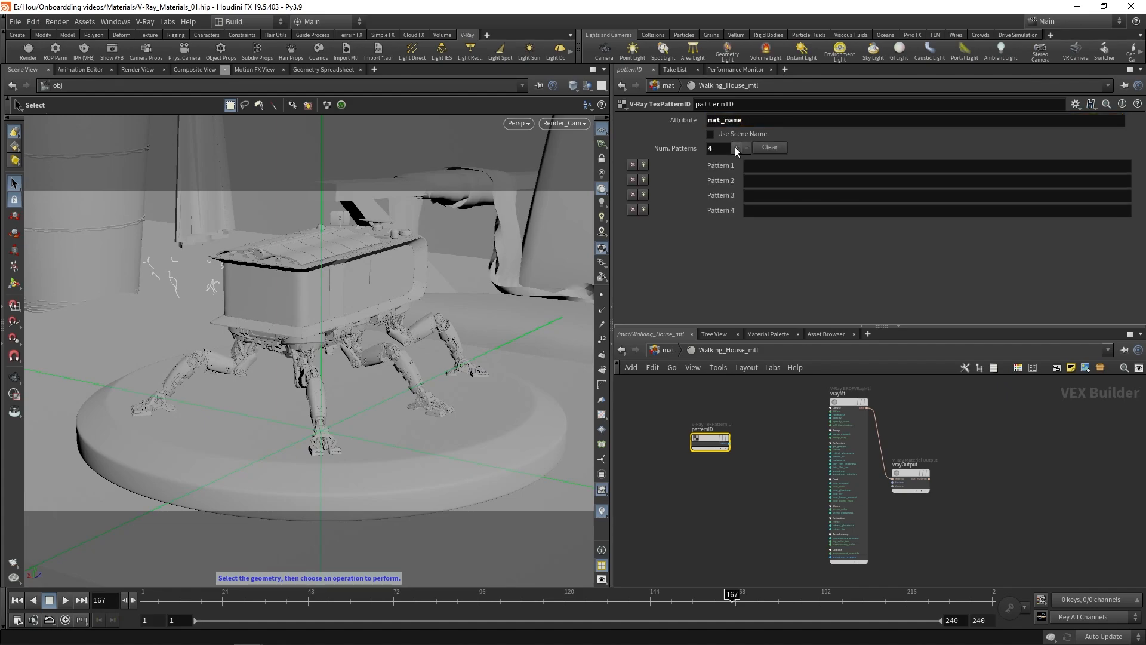
click(735, 147)
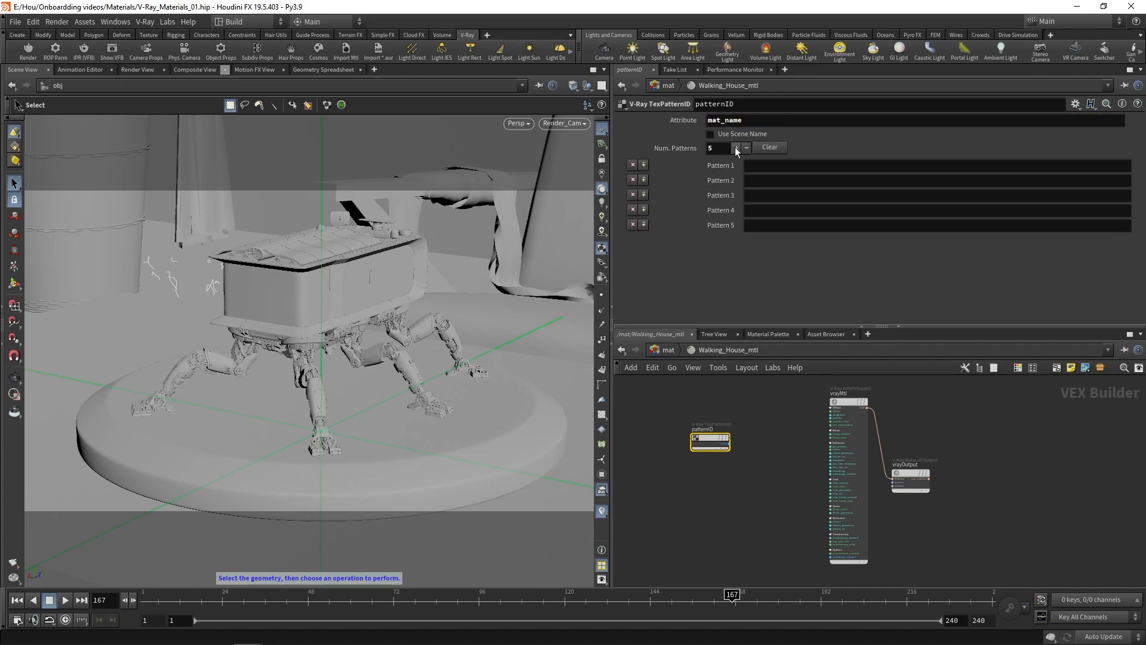
click(752, 163)
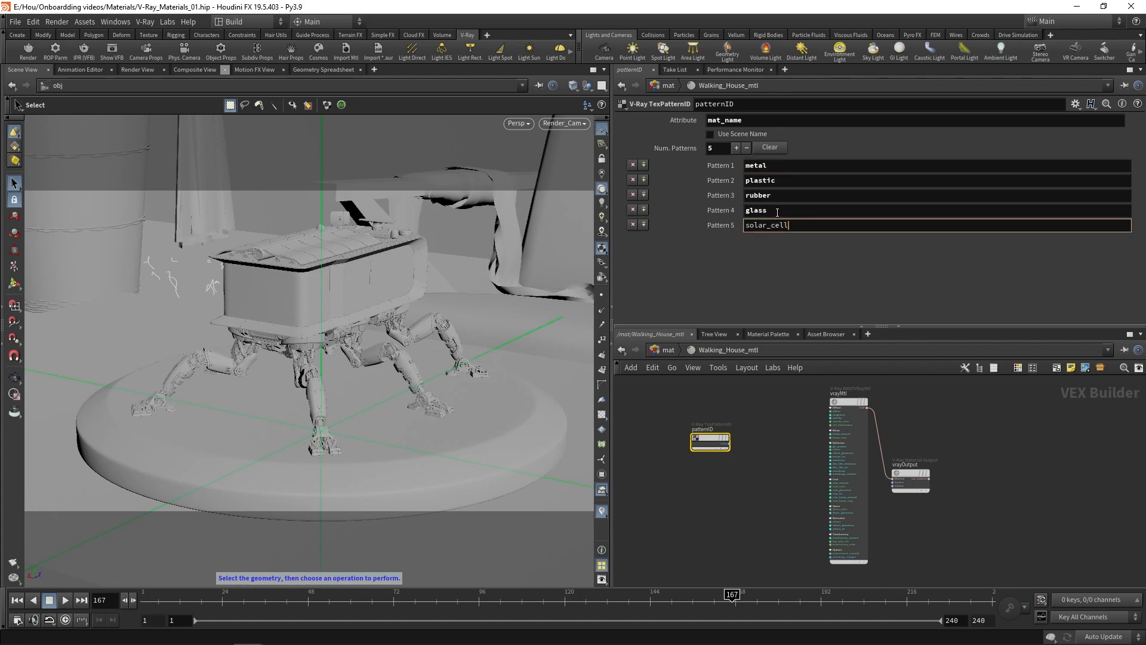
click(777, 211)
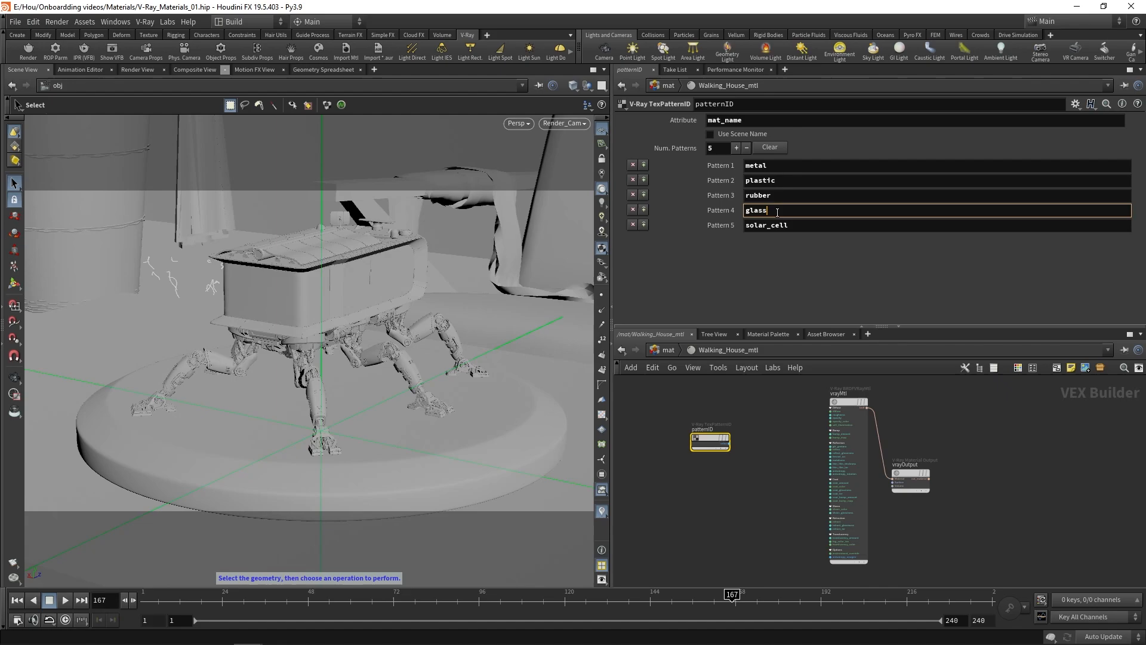
text(*)
Add a V-Ray Material node between patternID and the existing vrayMtl, and collapse its list of inputs.
key(Tab)
text(vray ma)
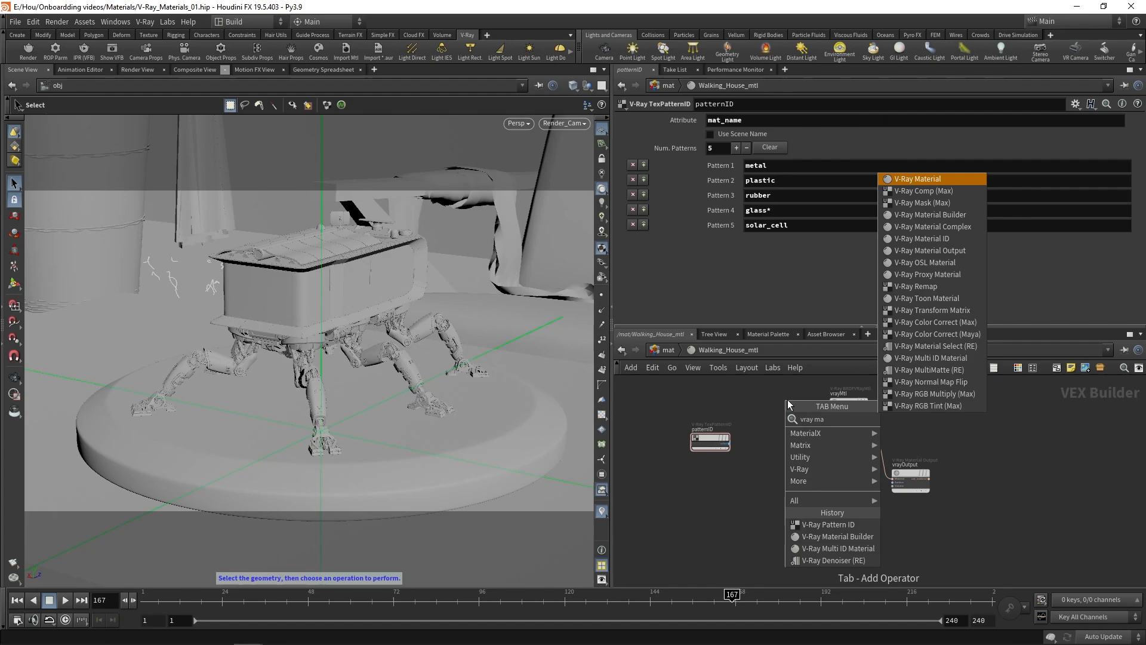
key(Return)
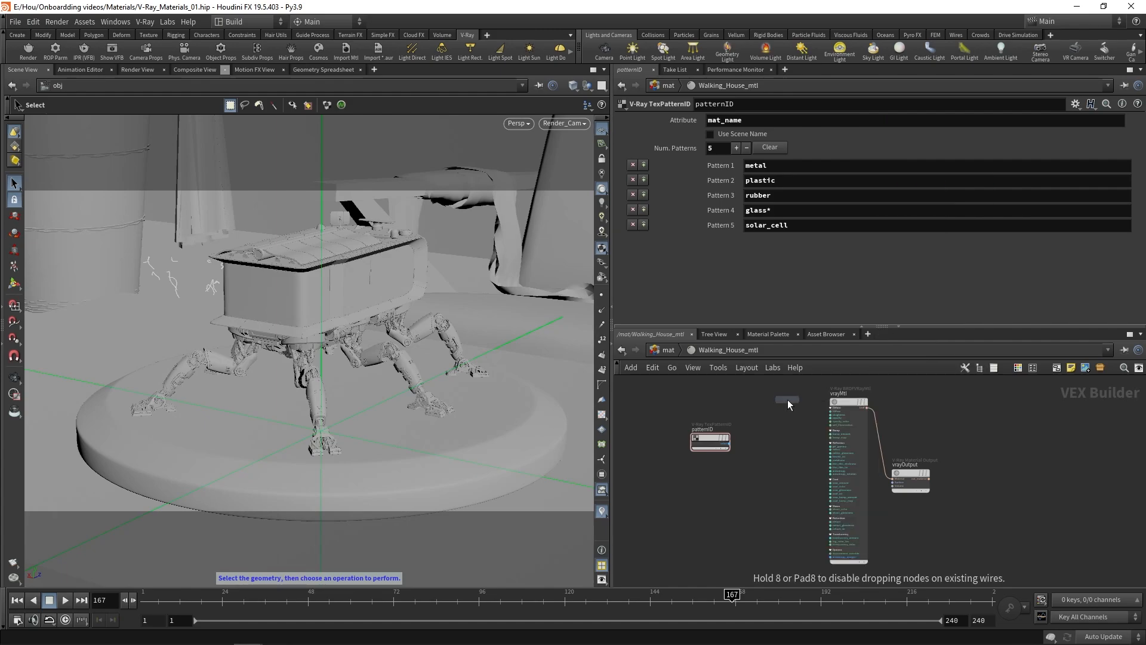
click(797, 413)
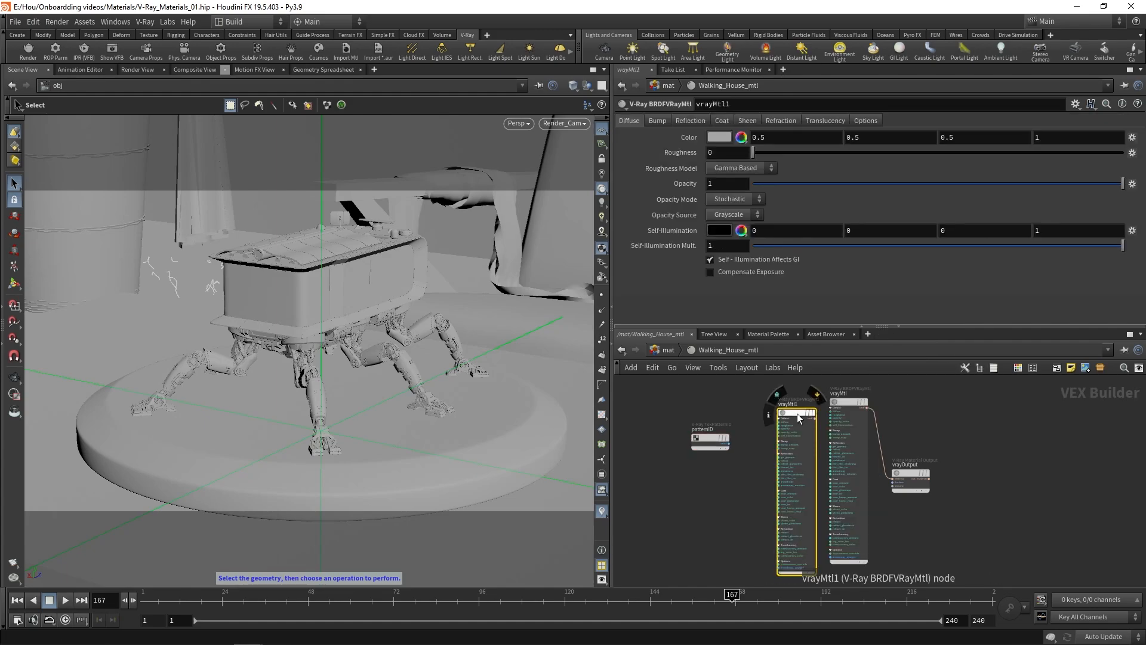
scroll(801, 541, up, 5)
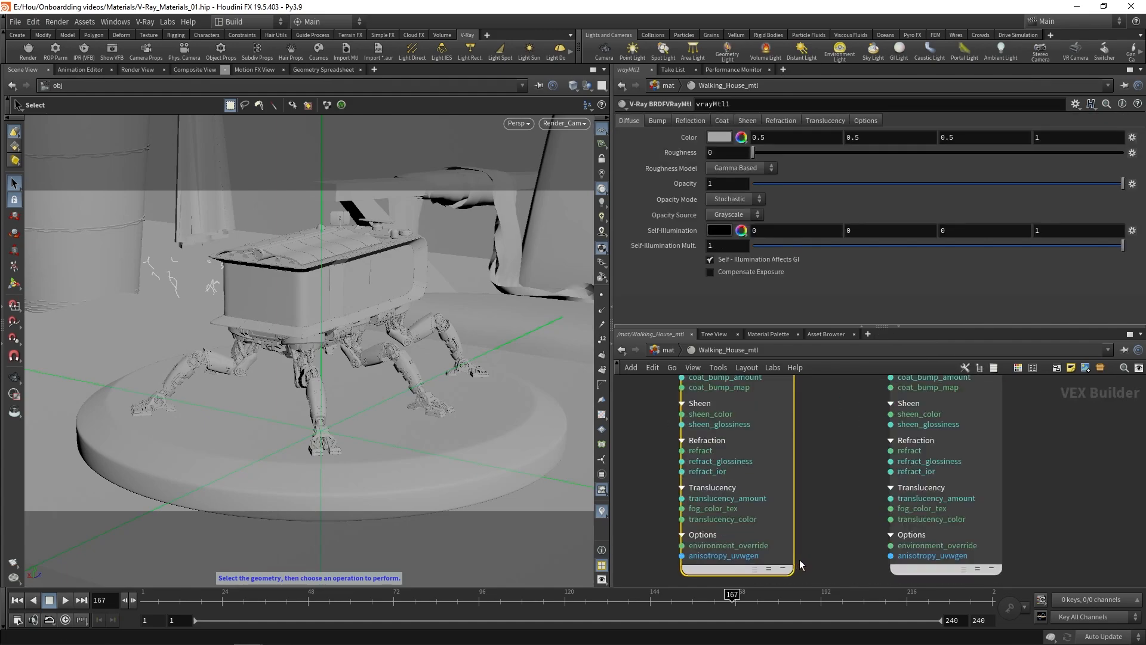
scroll(791, 500, down, 5)
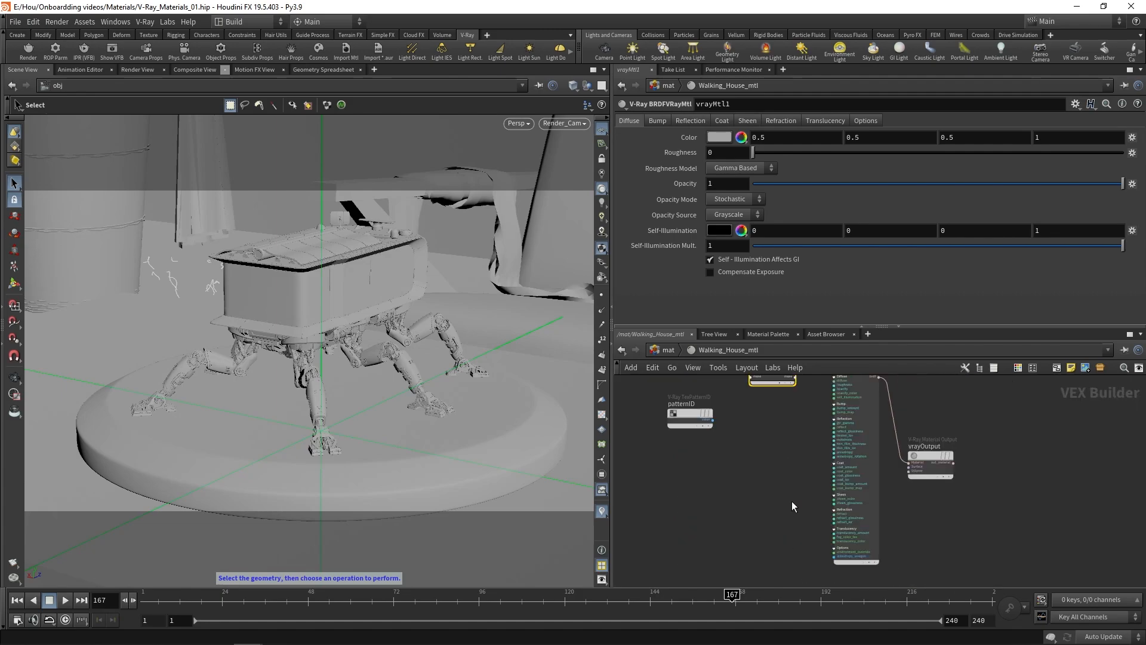
Create materials named metal, plastic, rubber, glass and solar_cells, and add a V-Ray Multi ID Material node beside them.
drag(868, 424, 682, 443)
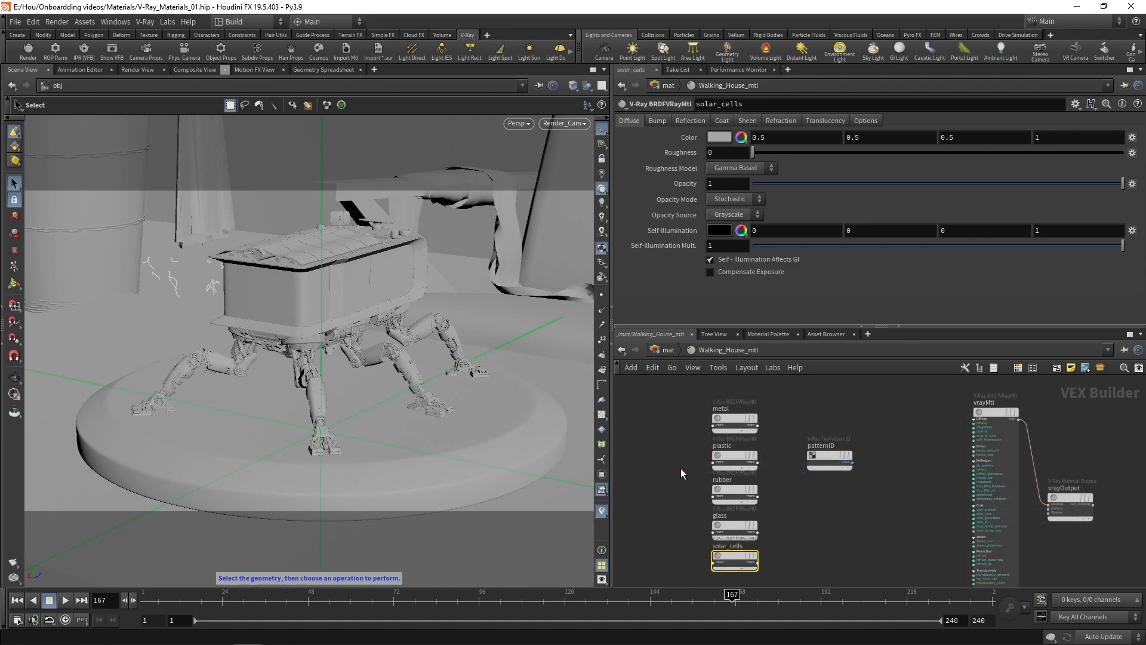
key(Tab)
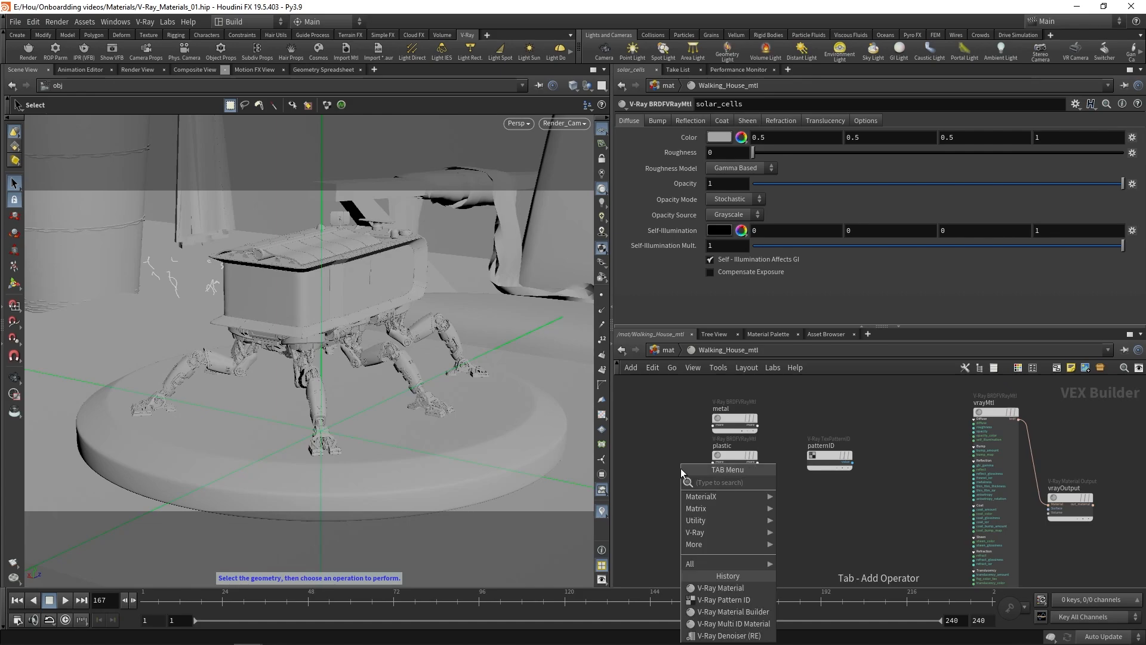
text(mul)
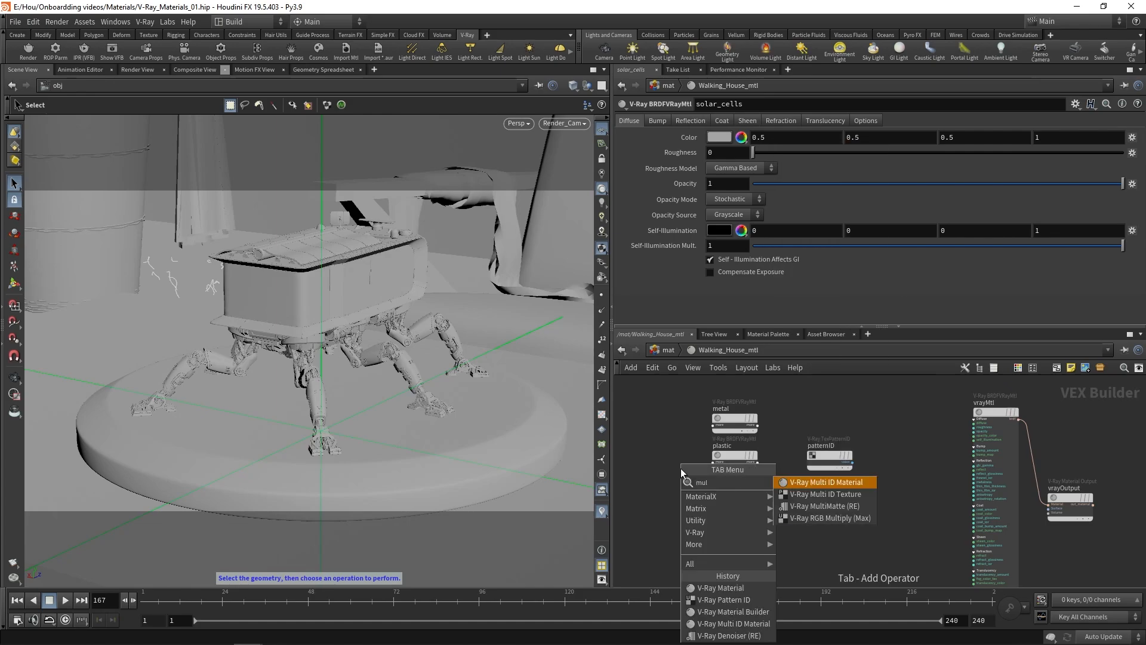
key(Return)
click(801, 494)
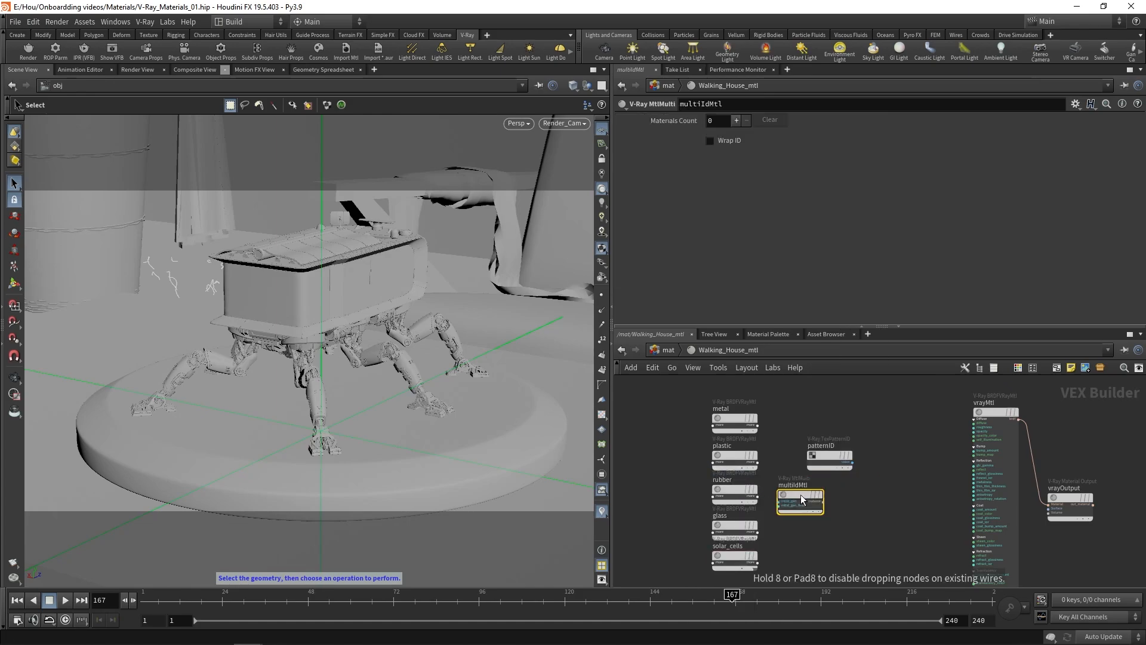
Connect the patternID node's value output to the mtlid_gen input of multiIdMtl.
mouse_move(803, 493)
mouse_down()
mouse_move(825, 482)
mouse_move(806, 418)
mouse_move(810, 488)
mouse_up()
scroll(813, 491, up, 5)
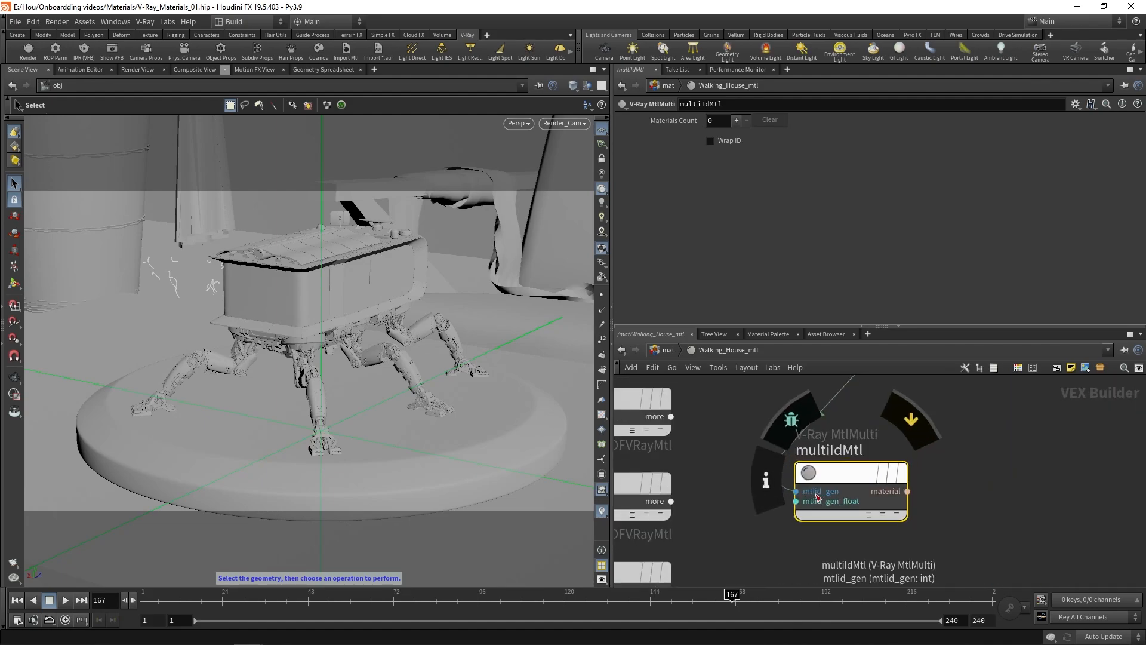
scroll(949, 489, down, 2)
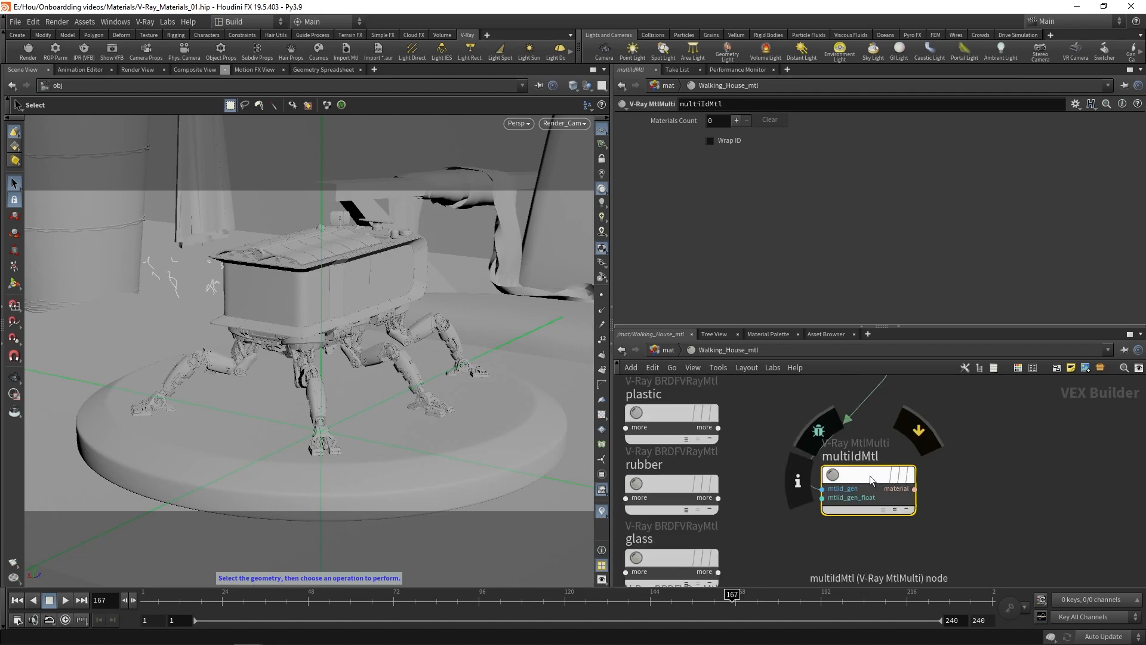
Set the multiIdMtl node's Materials Count to 5.
click(737, 121)
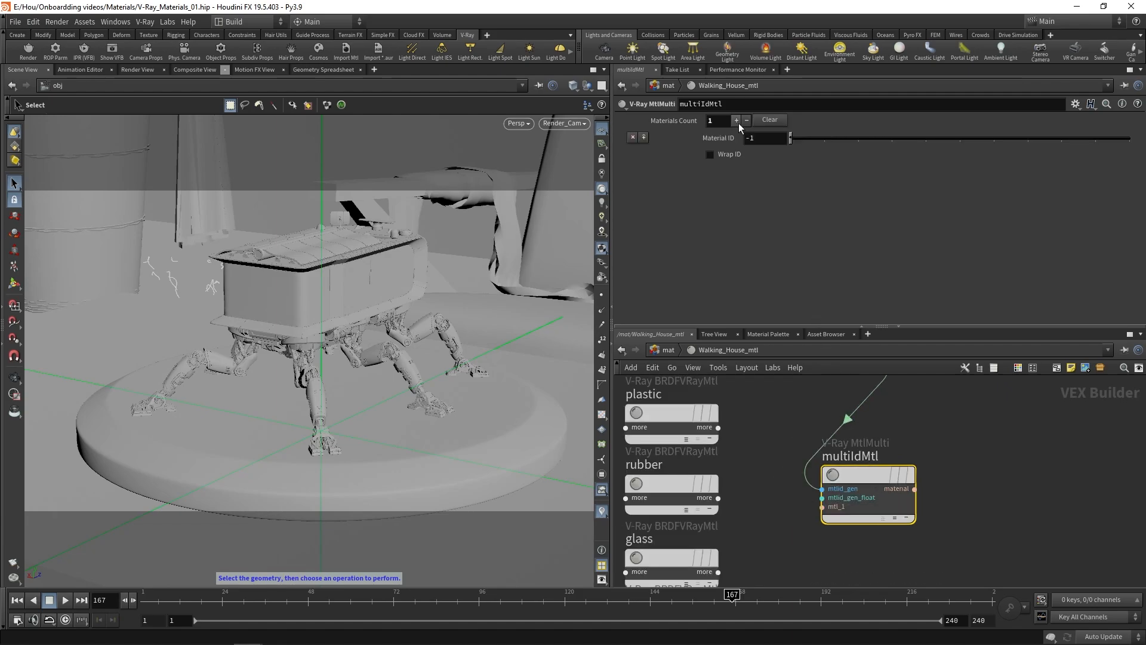
click(737, 122)
click(738, 122)
click(738, 121)
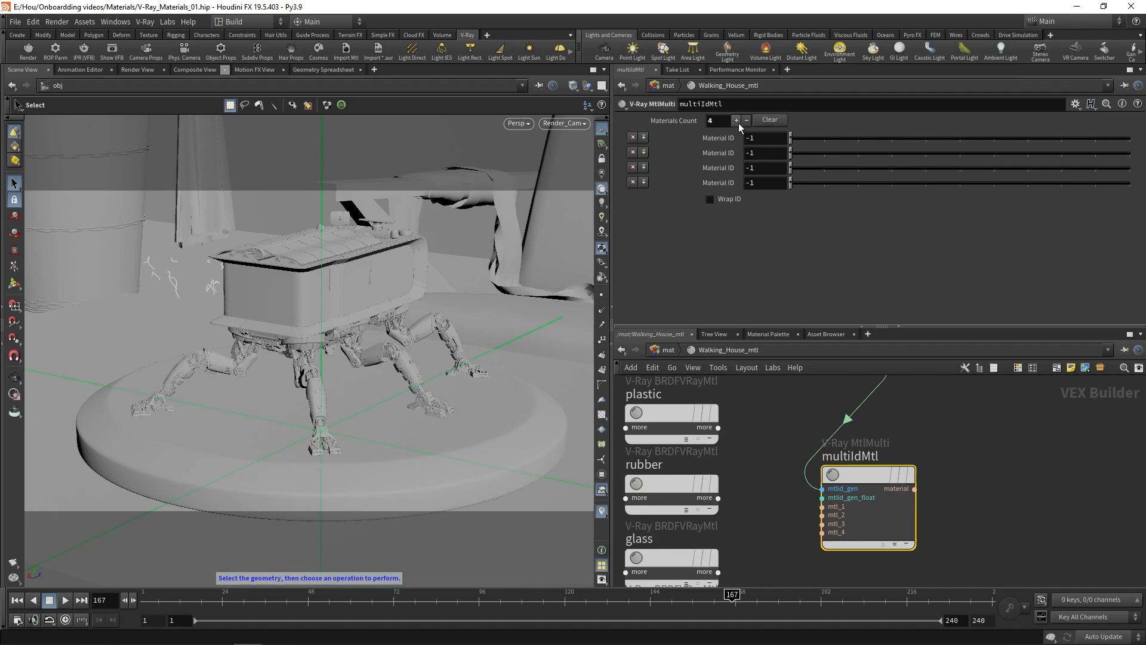
click(737, 122)
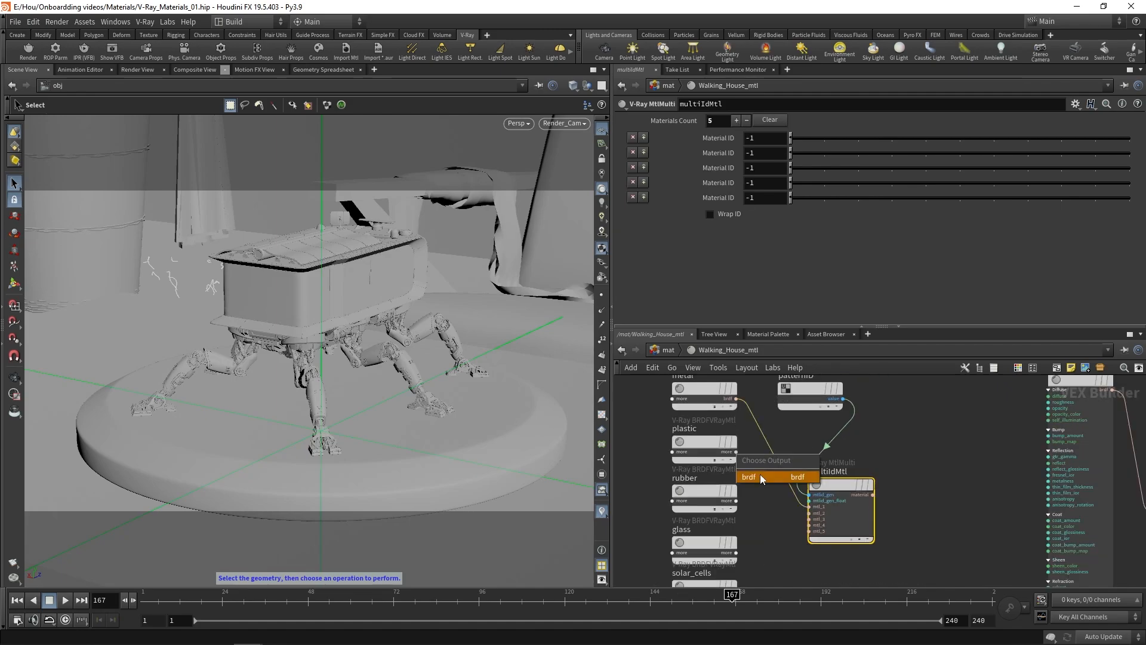
Wire the five materials' brdf outputs into mtl_1 through mtl_5, and multiIdMtl's material output into vrayOutput's Material input.
click(741, 536)
key(Escape)
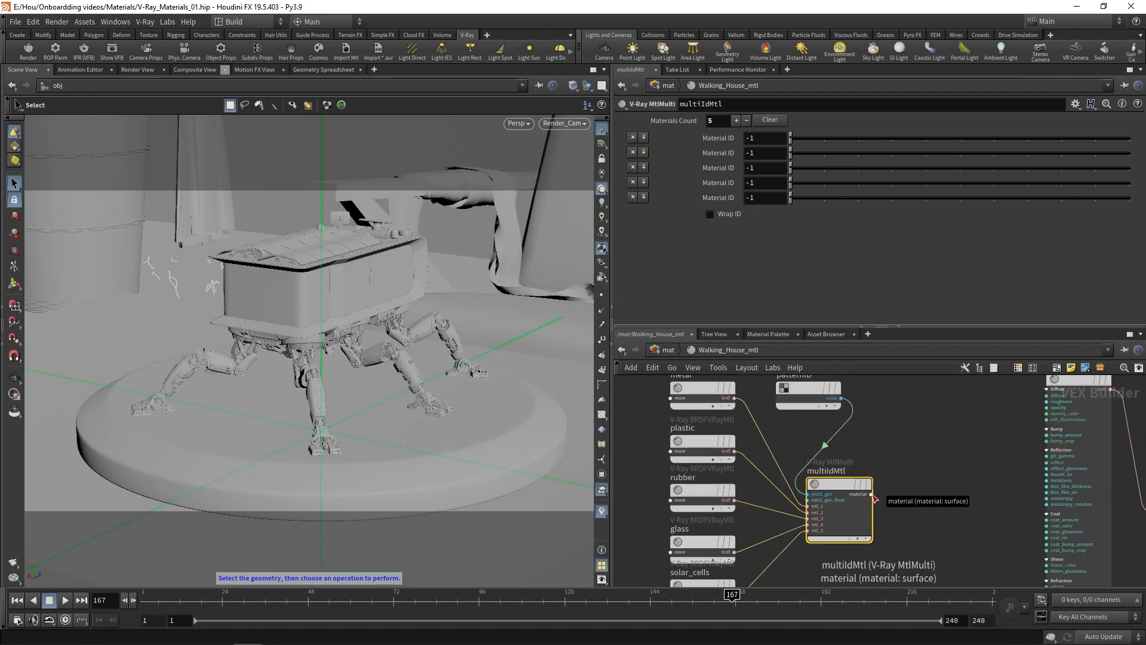
click(877, 434)
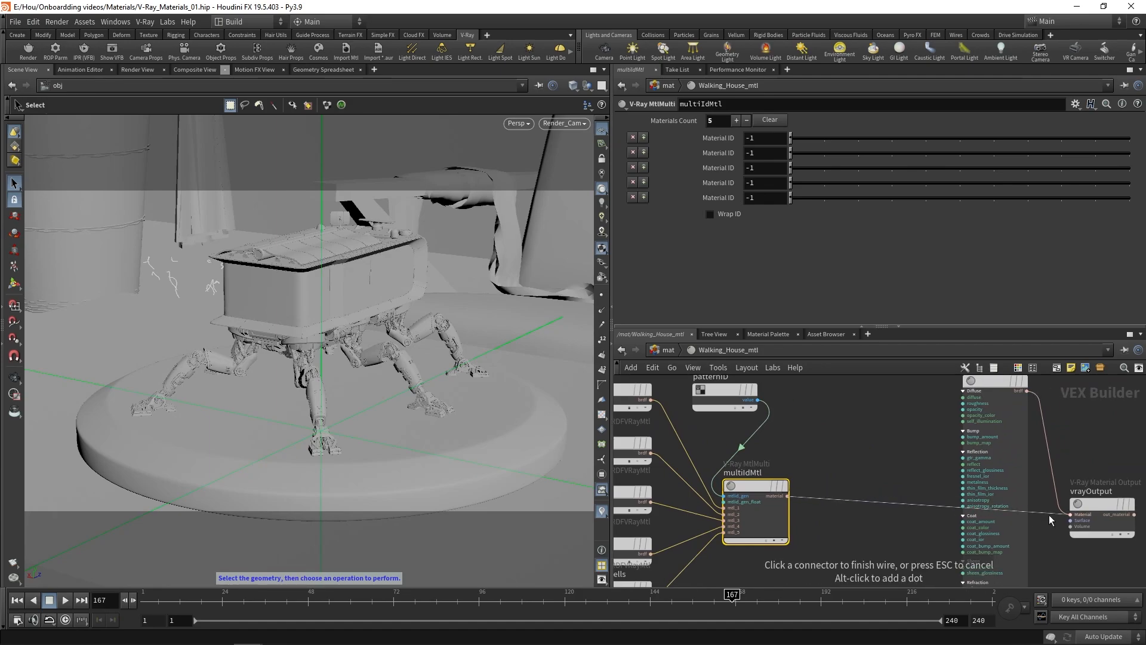
click(1067, 515)
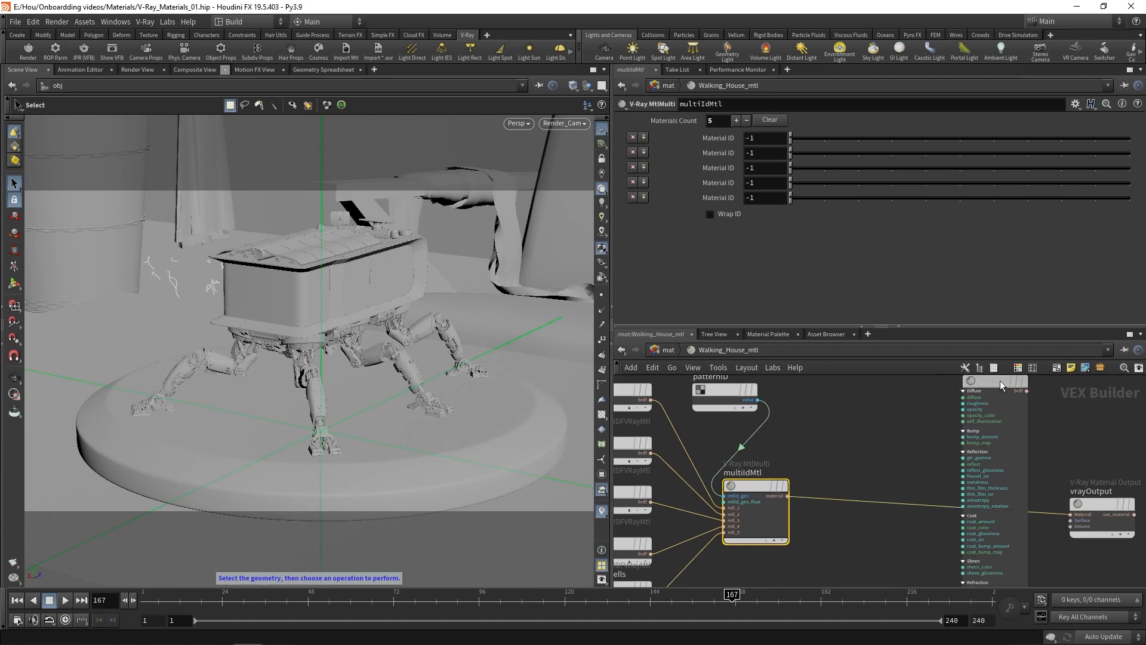
Delete the unused vrayMtl node and move vrayOutput next to multiIdMtl.
click(1100, 514)
drag(1100, 515, 889, 490)
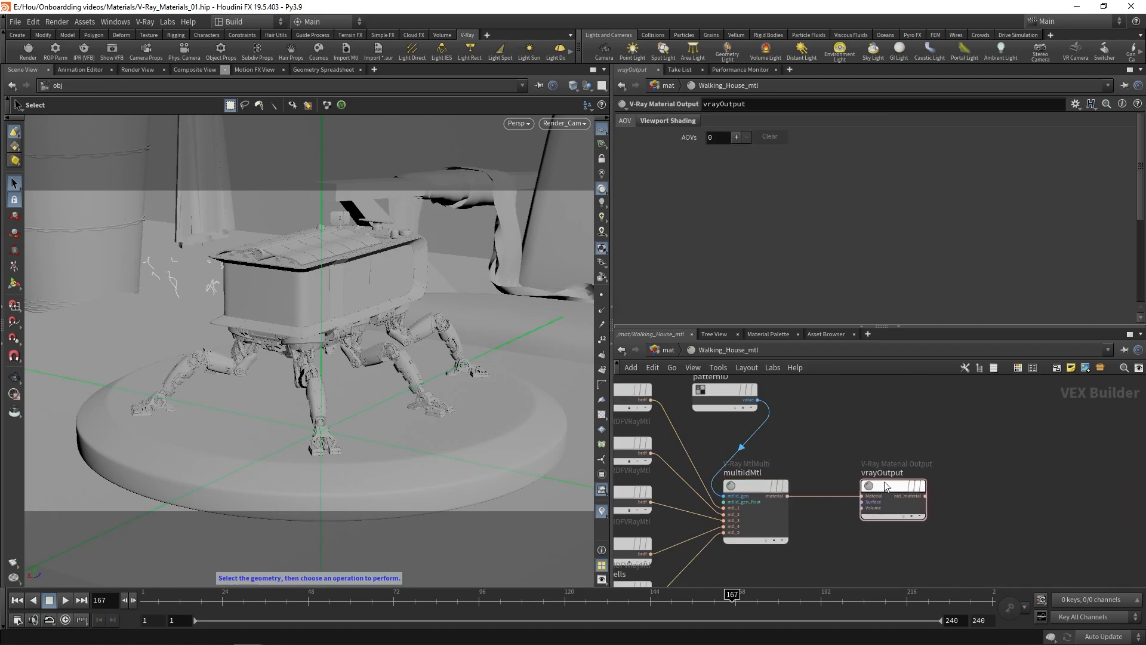
middle_drag(817, 434, 911, 453)
scroll(911, 455, down, 1)
scroll(910, 449, down, 1)
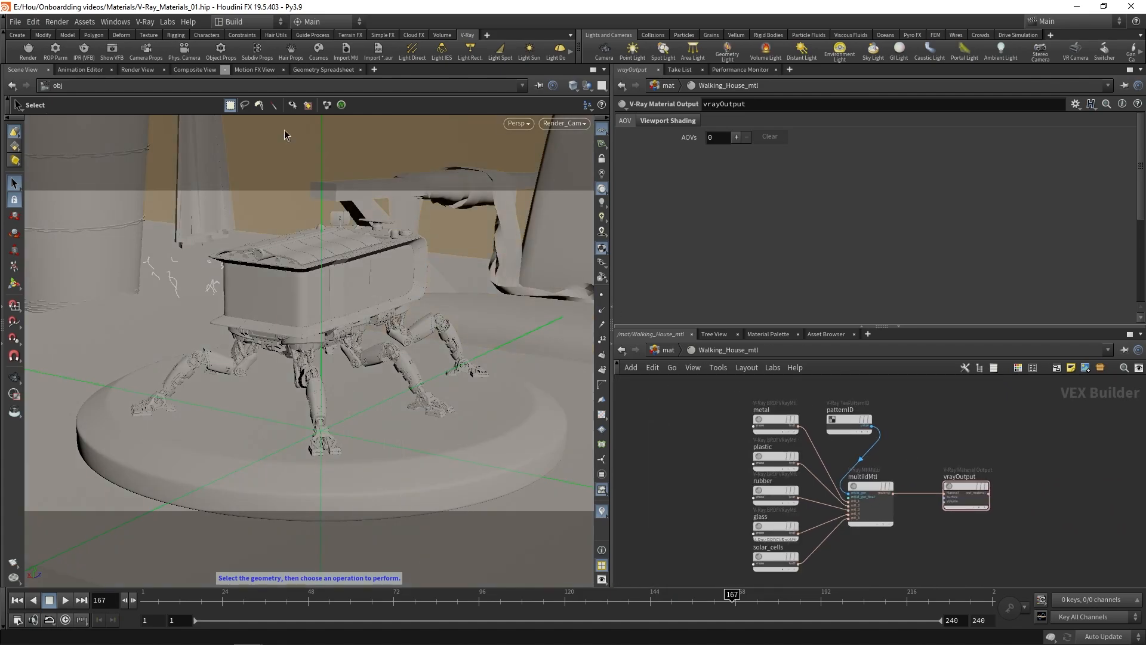
Open the V-Ray Frame Buffer and start an interactive render of the walking house.
click(107, 50)
click(544, 156)
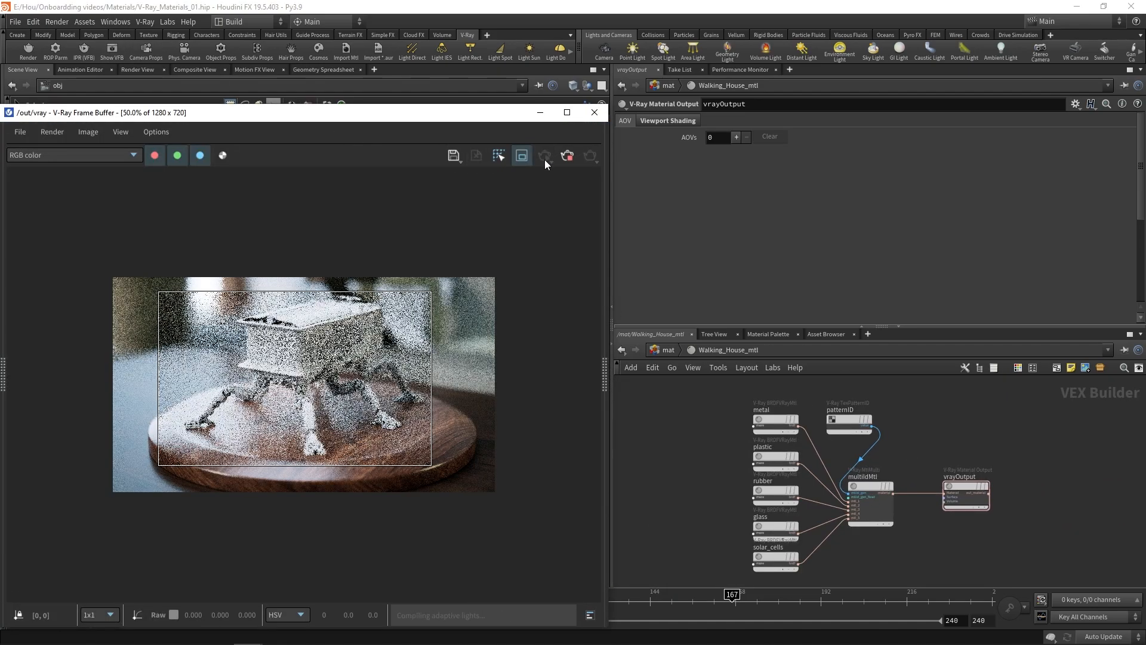
scroll(324, 339, up, 2)
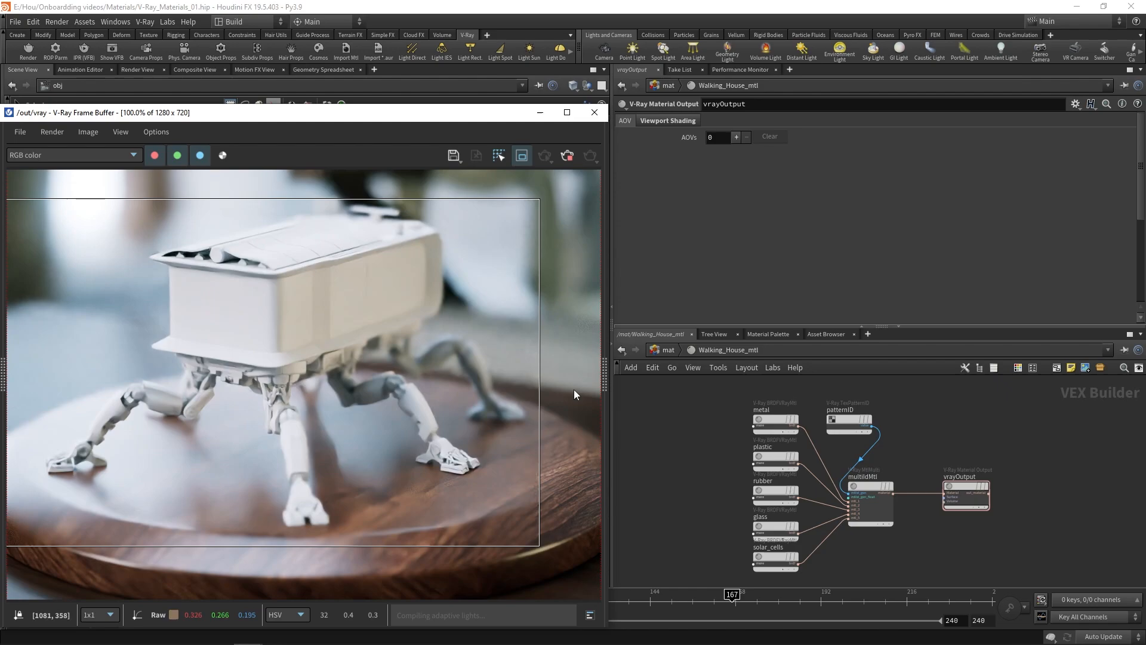
Apply the Silver_Blurry preset to the metal material.
click(767, 421)
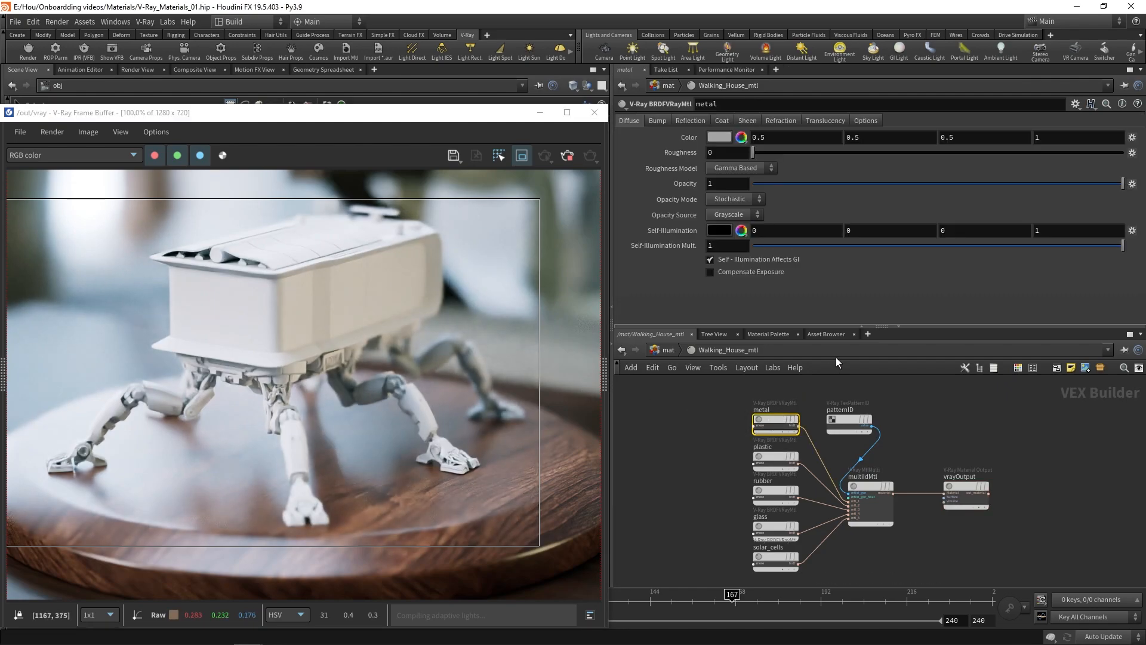
click(1077, 110)
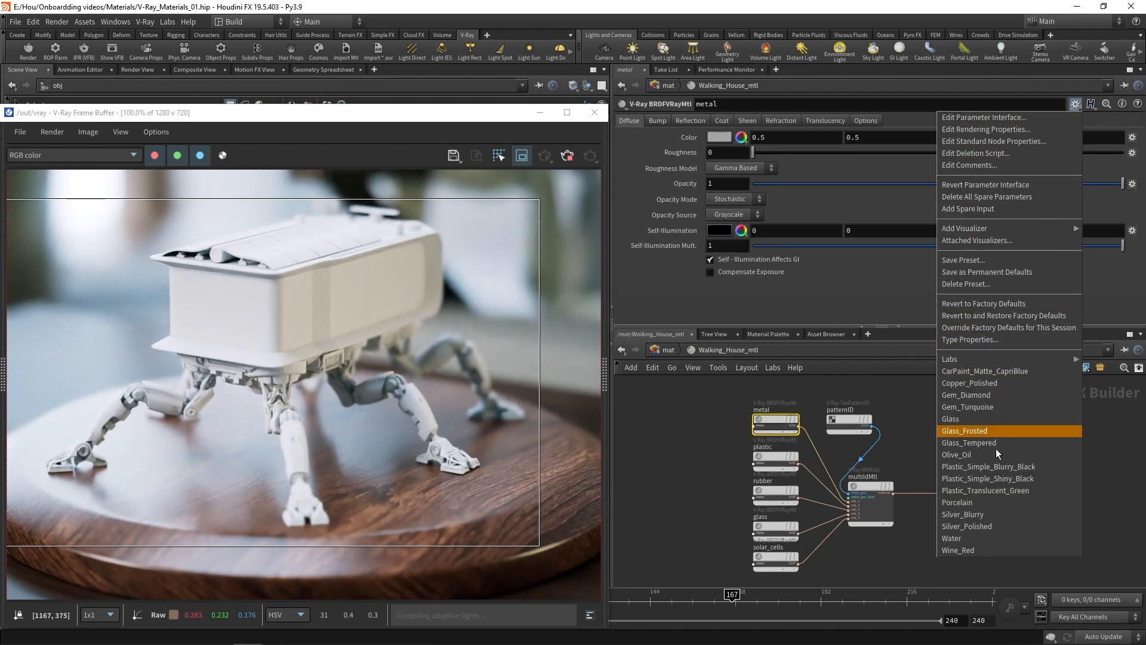
click(978, 515)
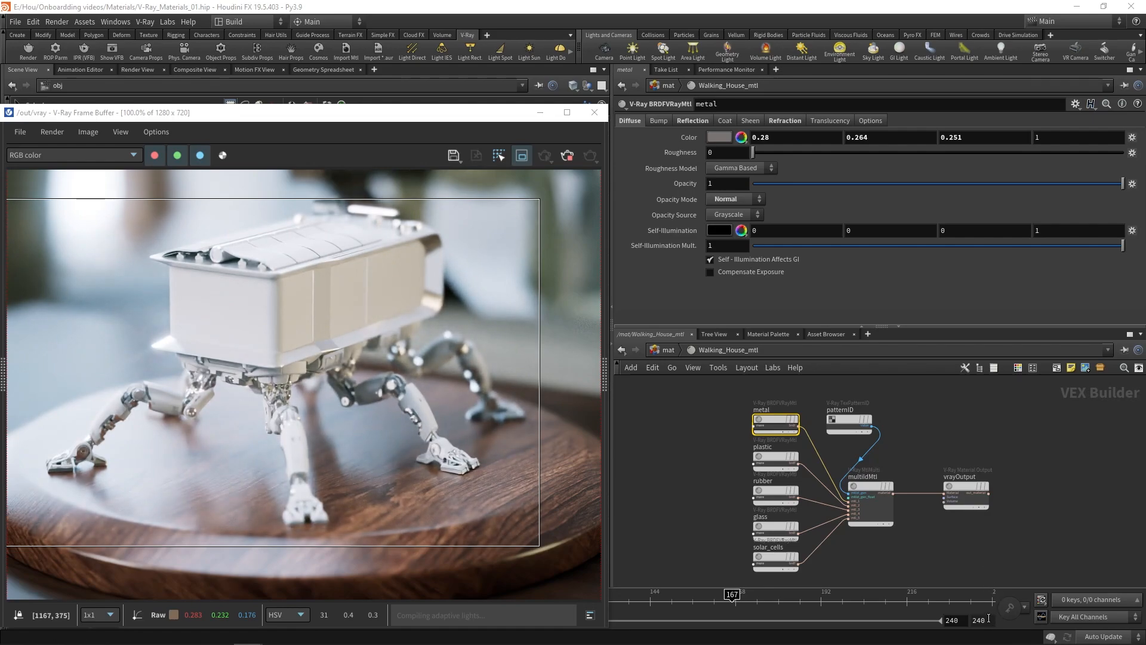
Apply the Plastic_Simple_Shiny_Black preset to the plastic material.
click(779, 465)
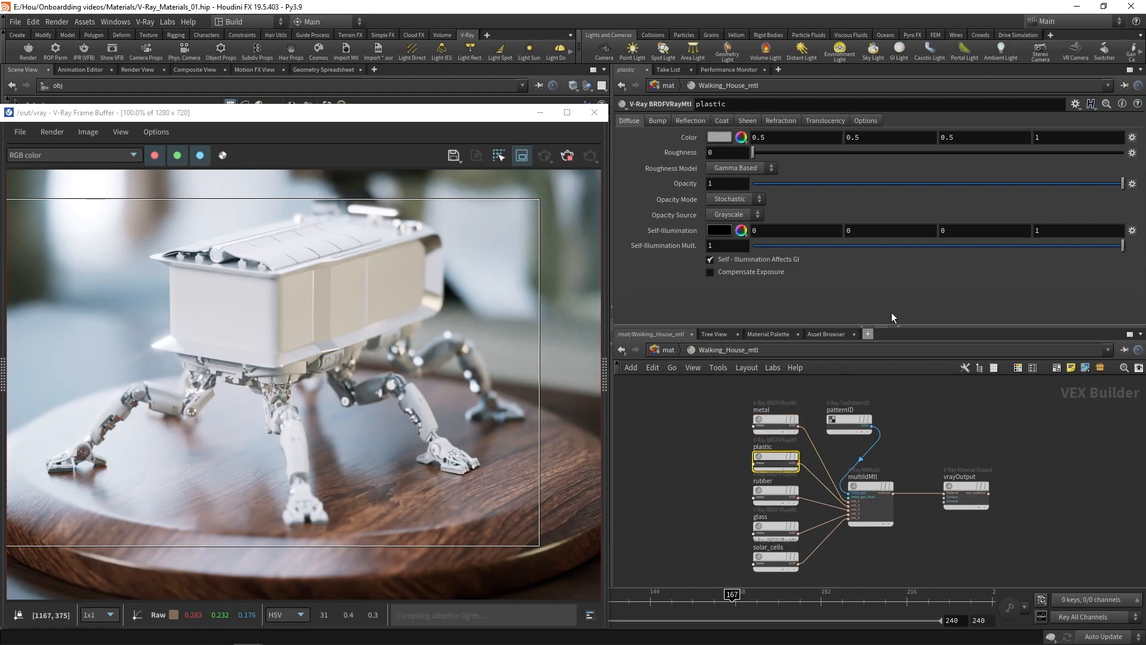
click(1075, 104)
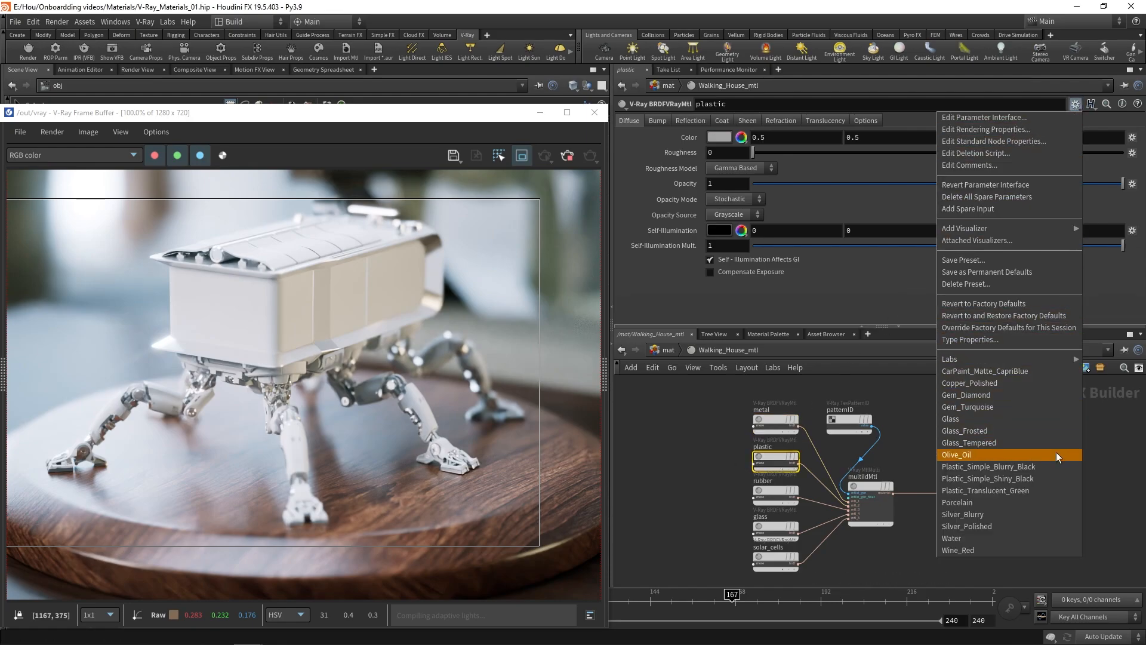
click(1050, 478)
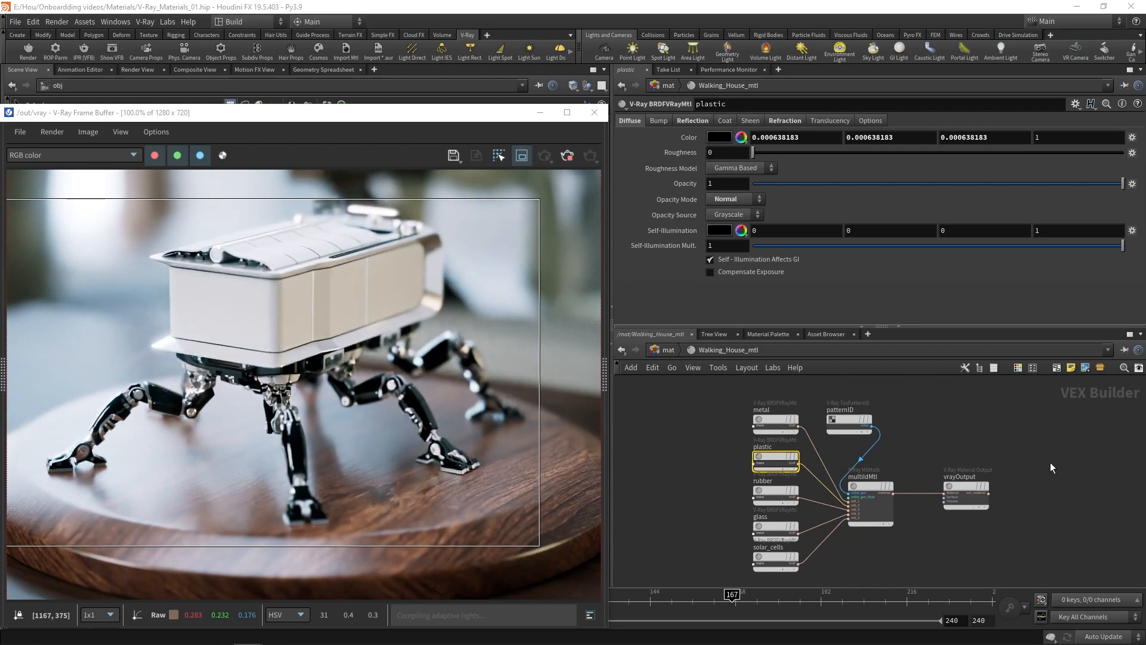
Set the plastic material's reflection Glossiness to 0.6.
click(696, 121)
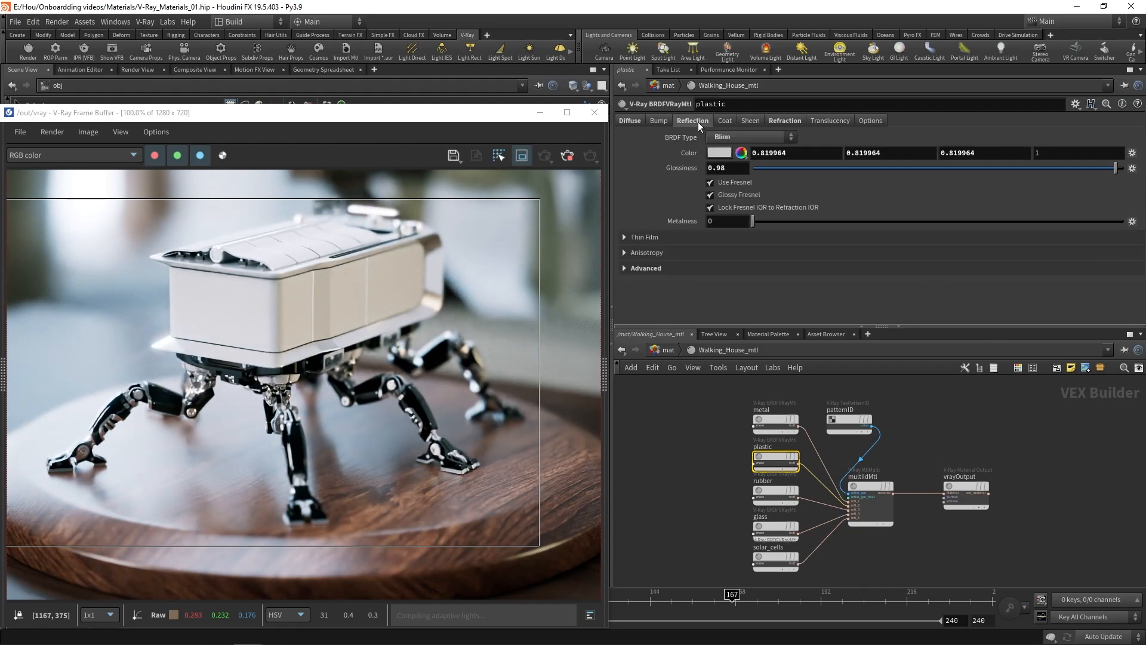
drag(727, 169, 717, 173)
double_click(718, 169)
text(6)
key(Return)
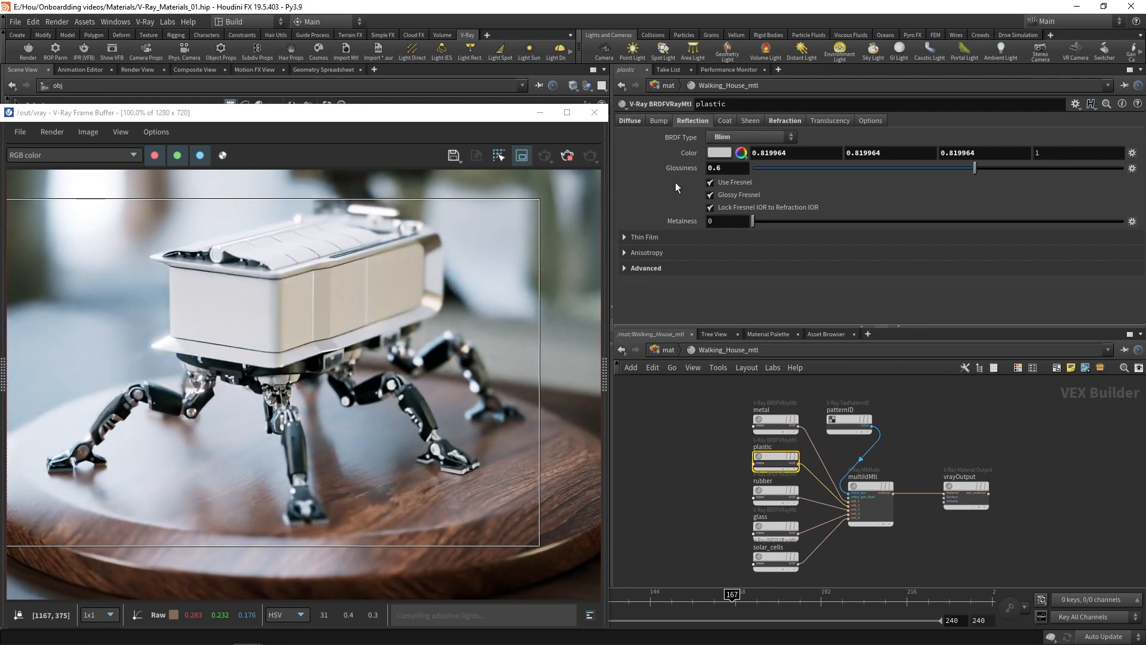
Set the rubber material's diffuse color to dark red with values 0.3, 0.075, 0.075.
click(779, 491)
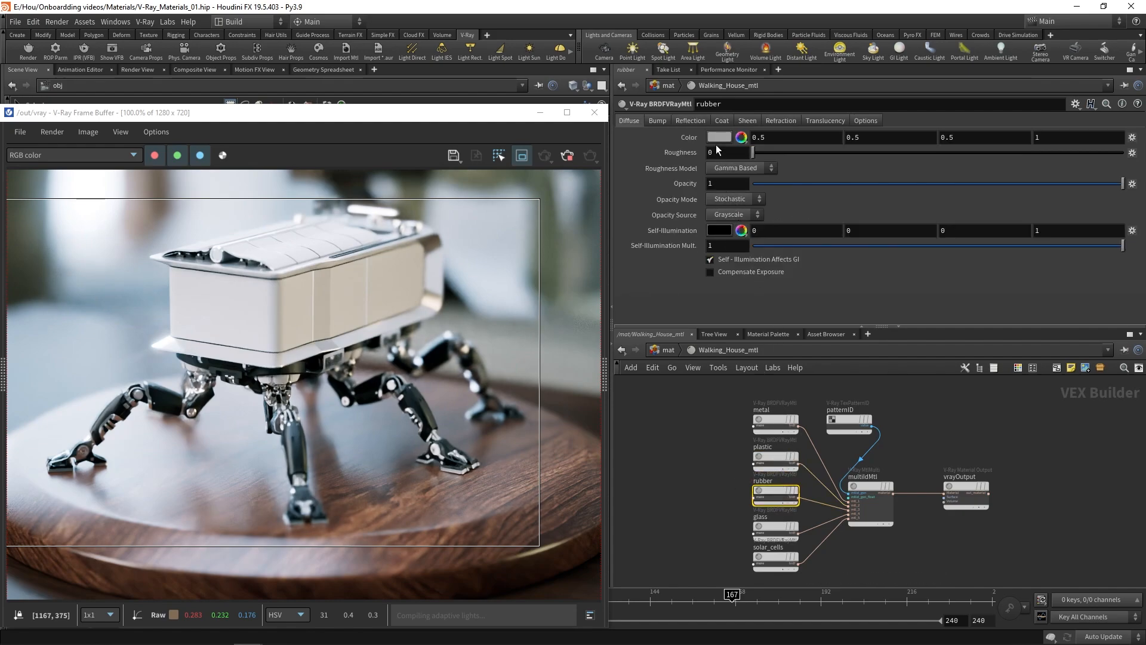
click(718, 138)
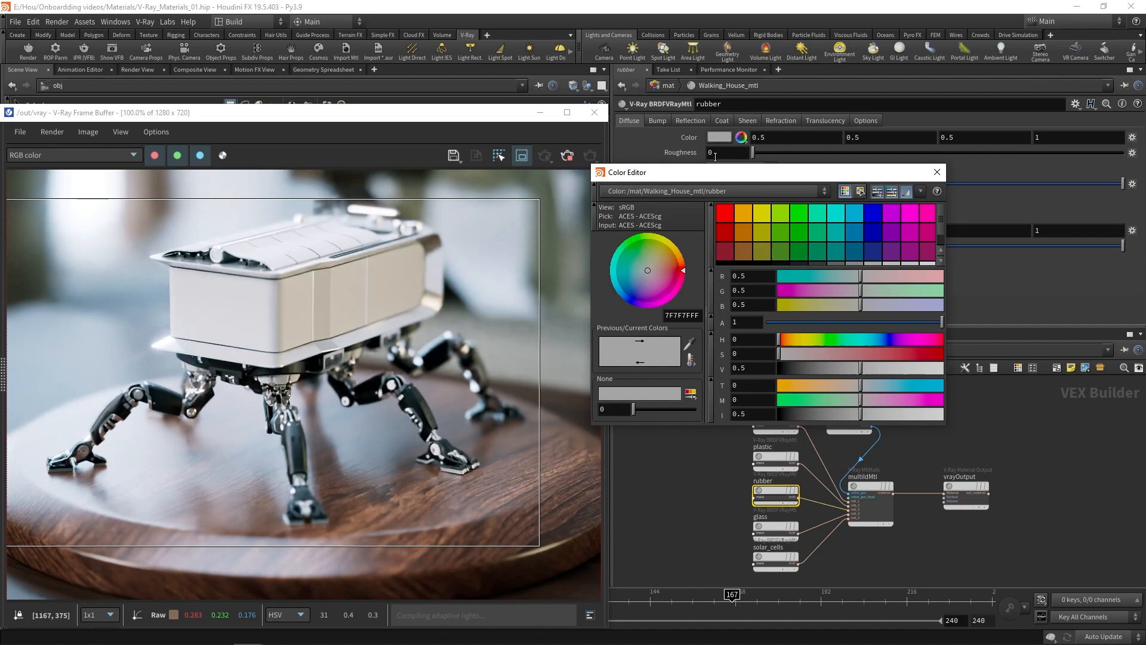
click(725, 252)
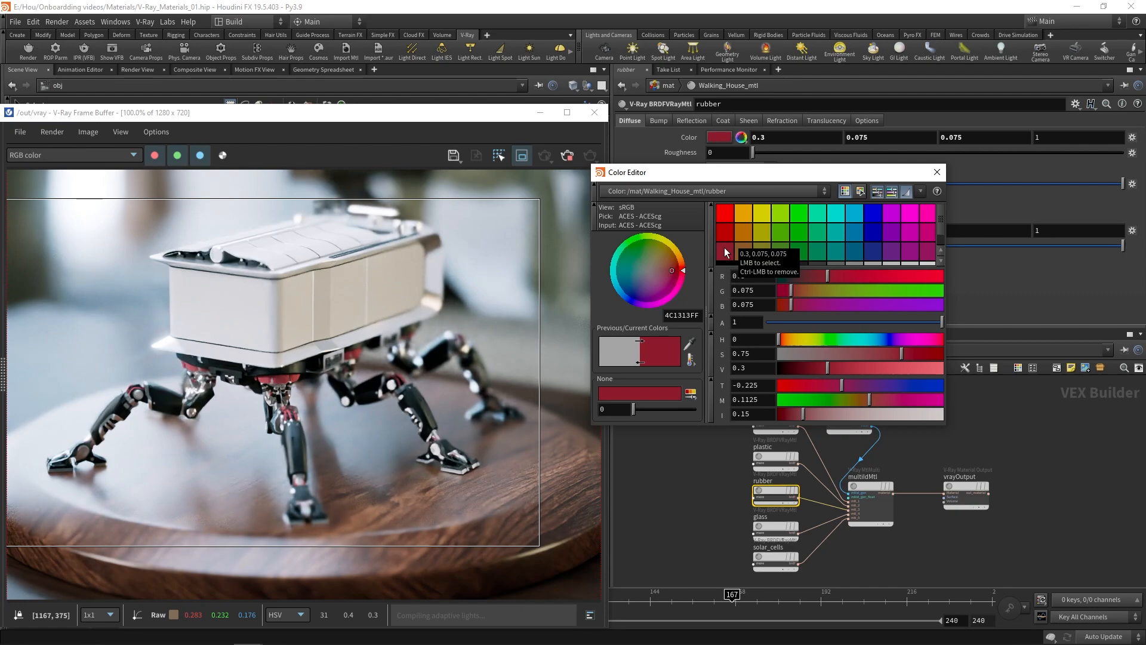
click(937, 173)
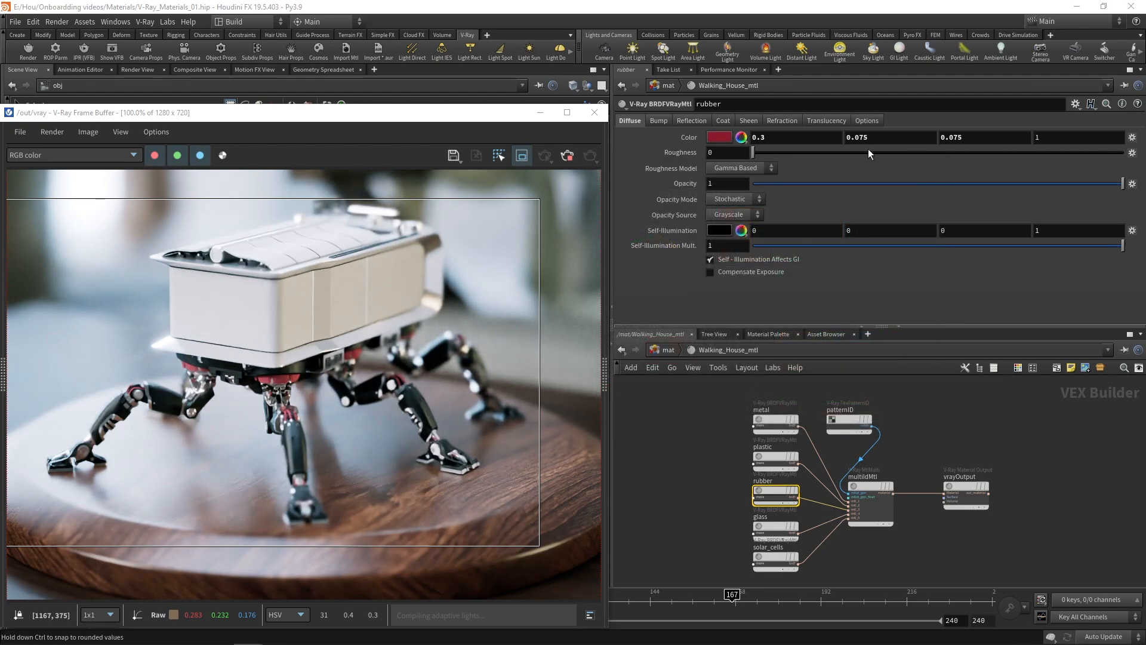
Set the rubber material's reflection color to a 0.624 grey and its Glossiness to about 0.474.
click(703, 122)
click(719, 169)
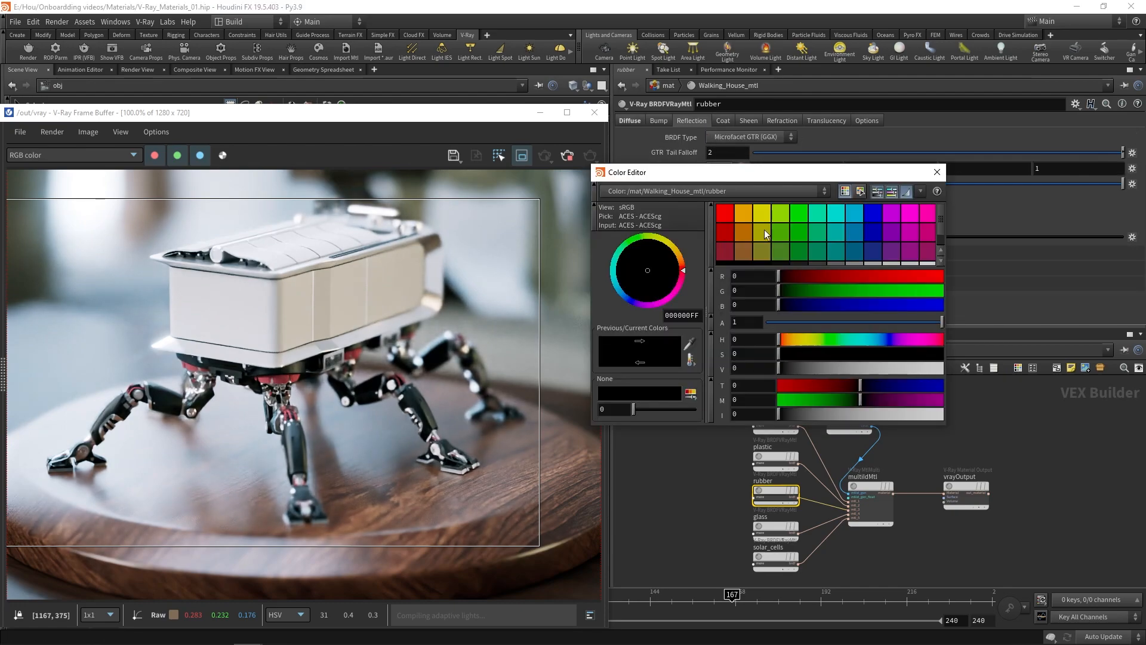
click(881, 367)
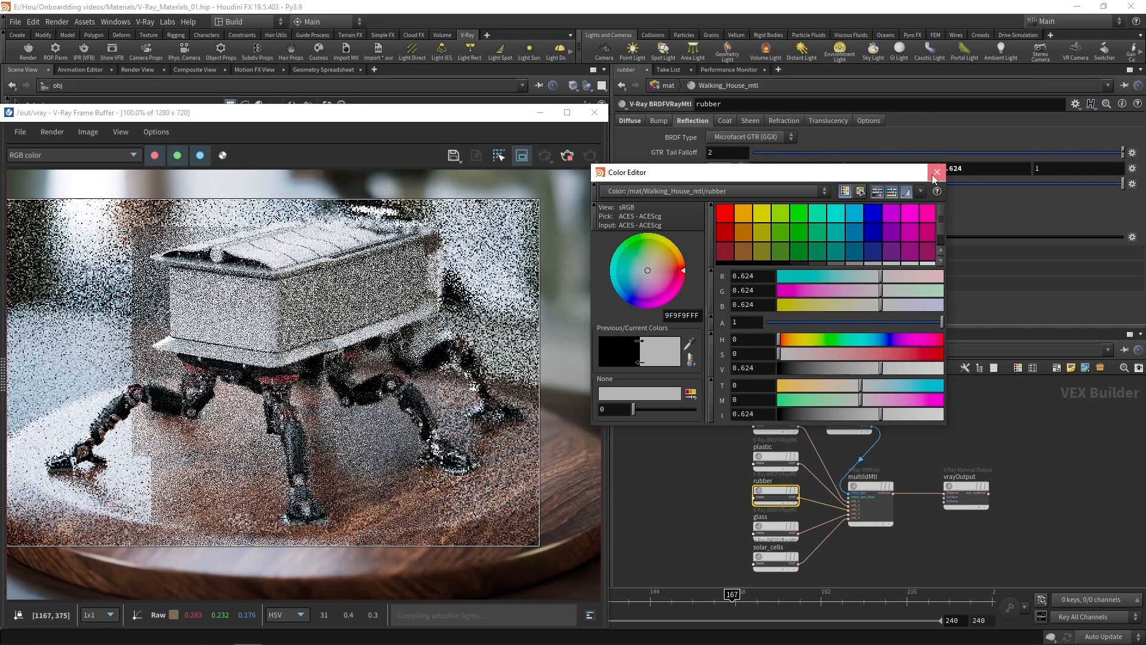
click(934, 173)
drag(904, 183, 928, 184)
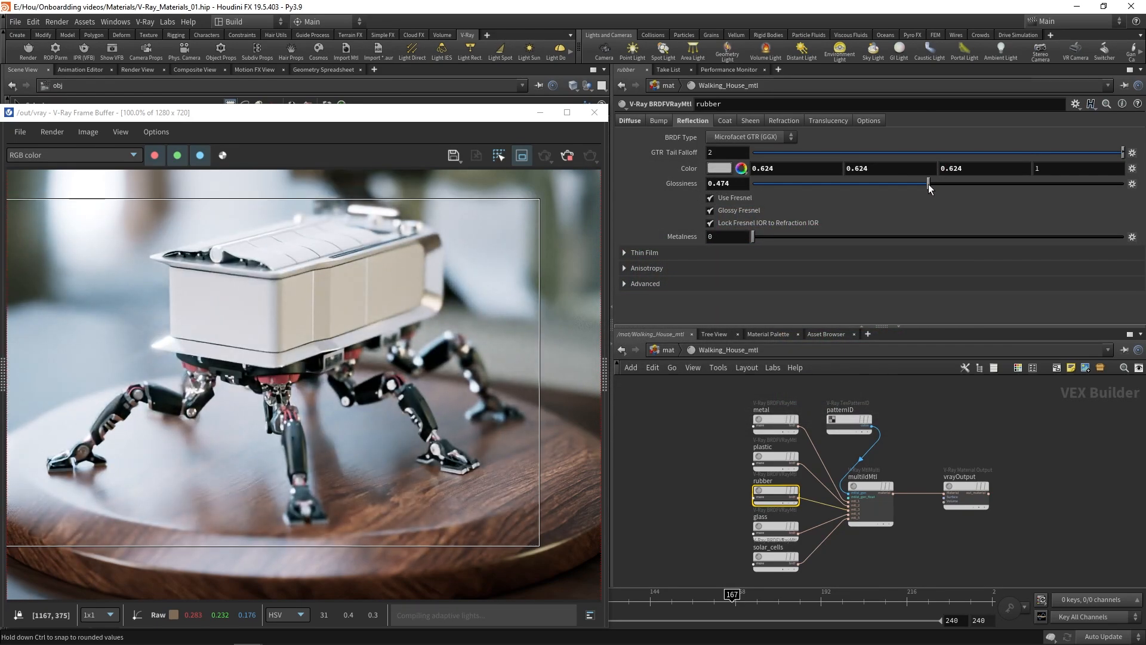
Apply the Glass preset to the glass material.
click(766, 528)
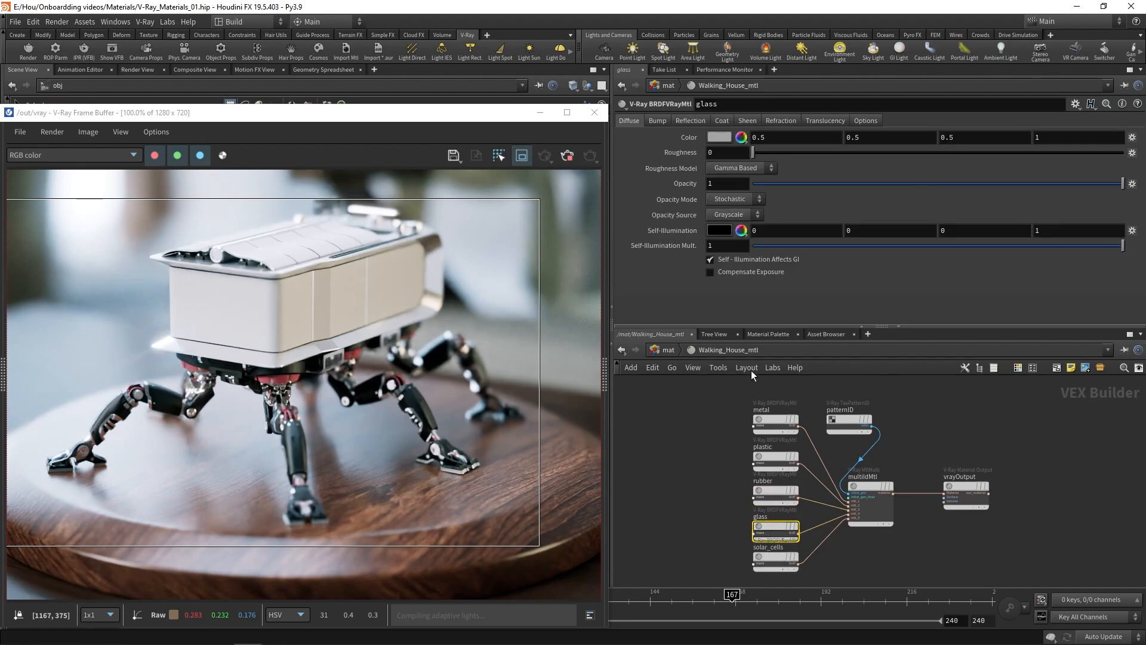
click(1068, 102)
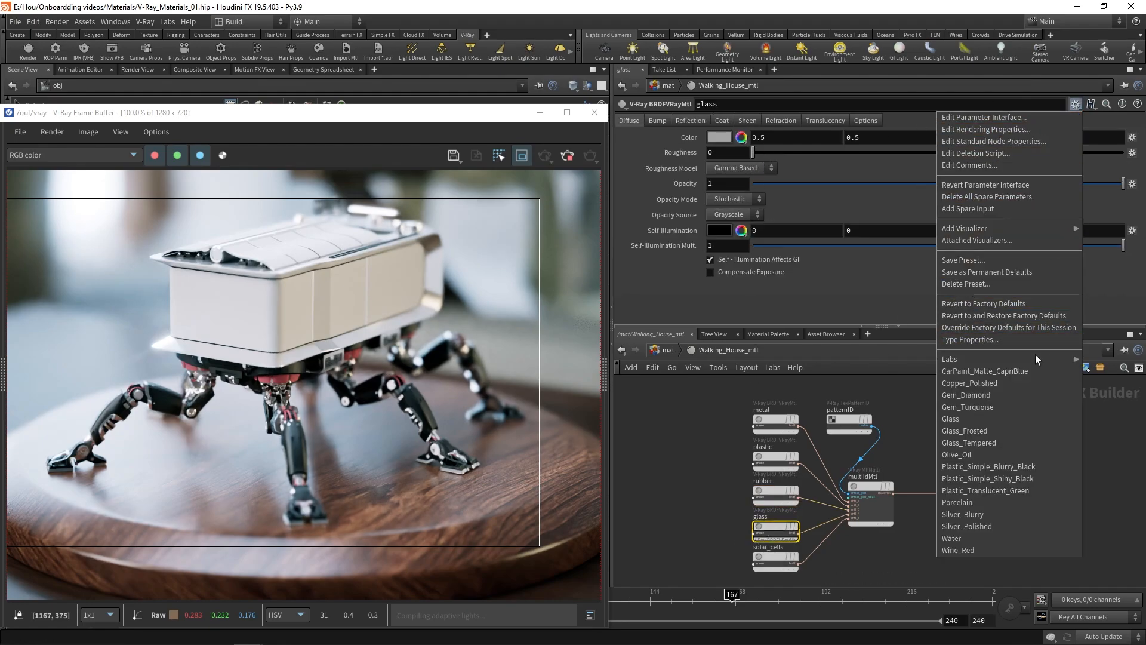
click(1024, 415)
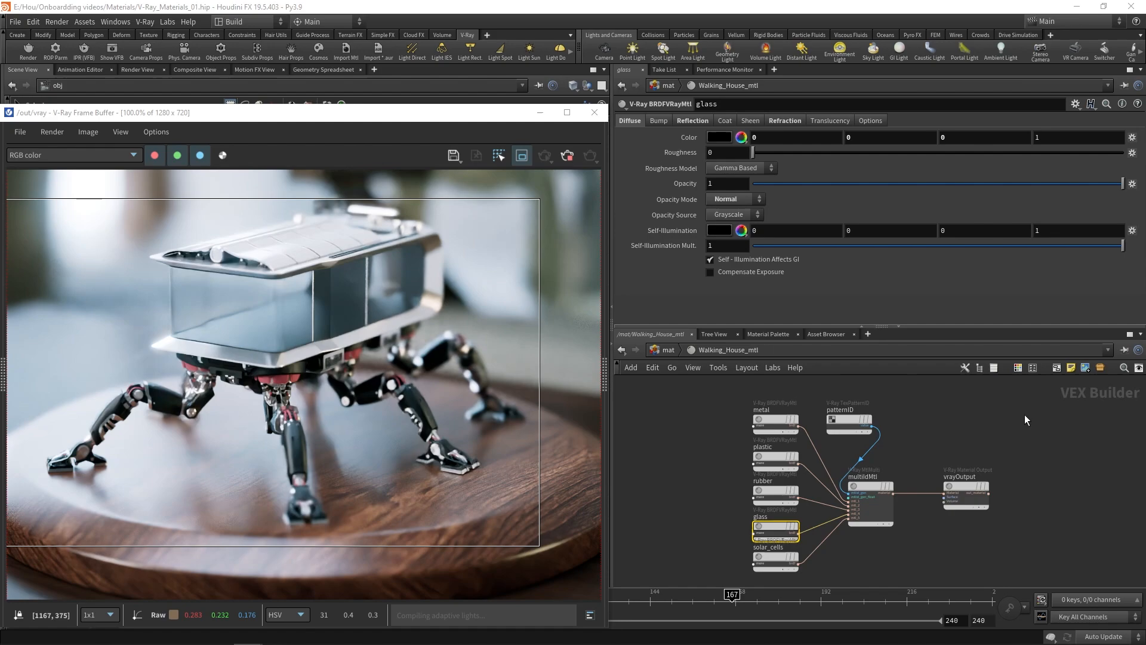
Set the solar_cells material's diffuse color to a dark blue with values 0.042, 0.0483, 0.084.
click(775, 559)
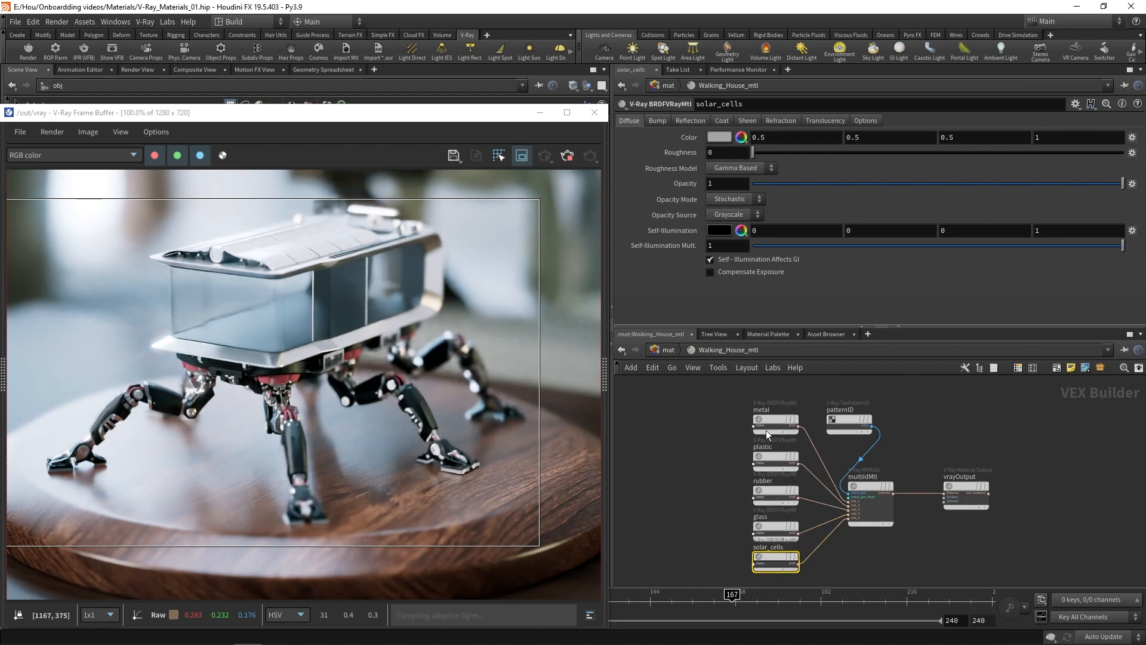
click(718, 138)
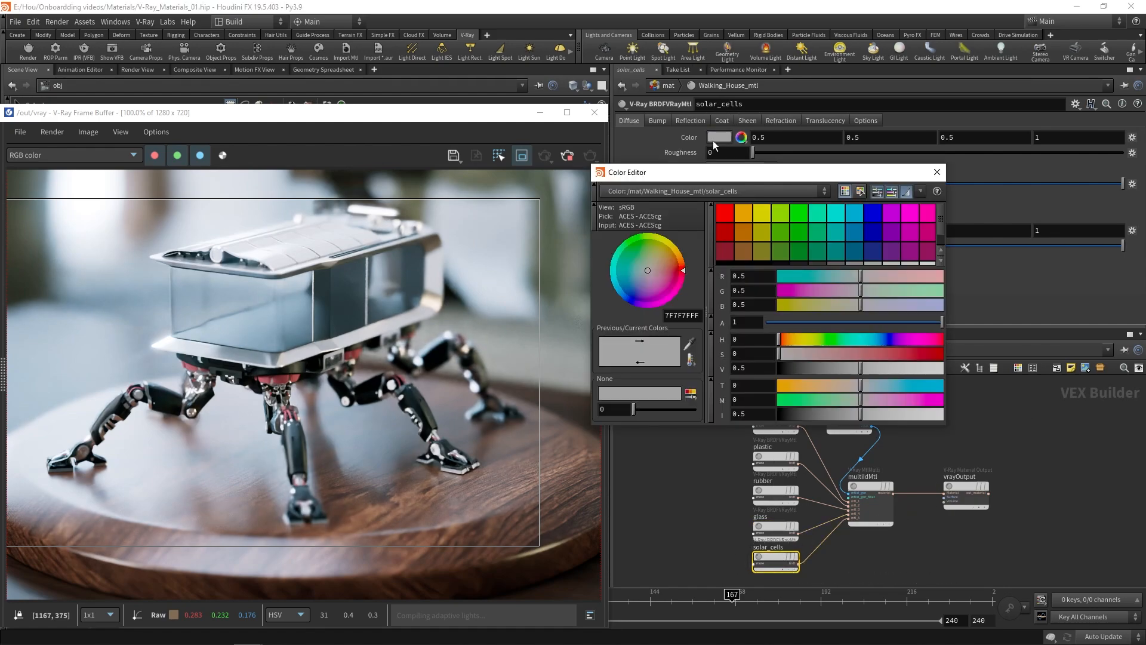
click(871, 258)
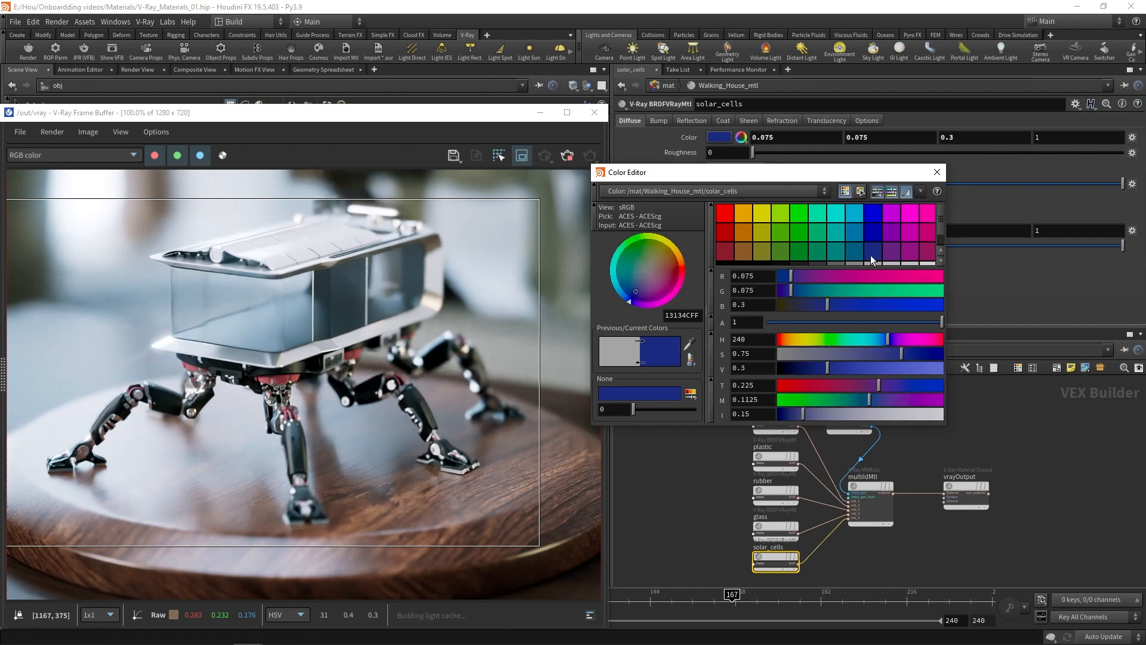
click(862, 357)
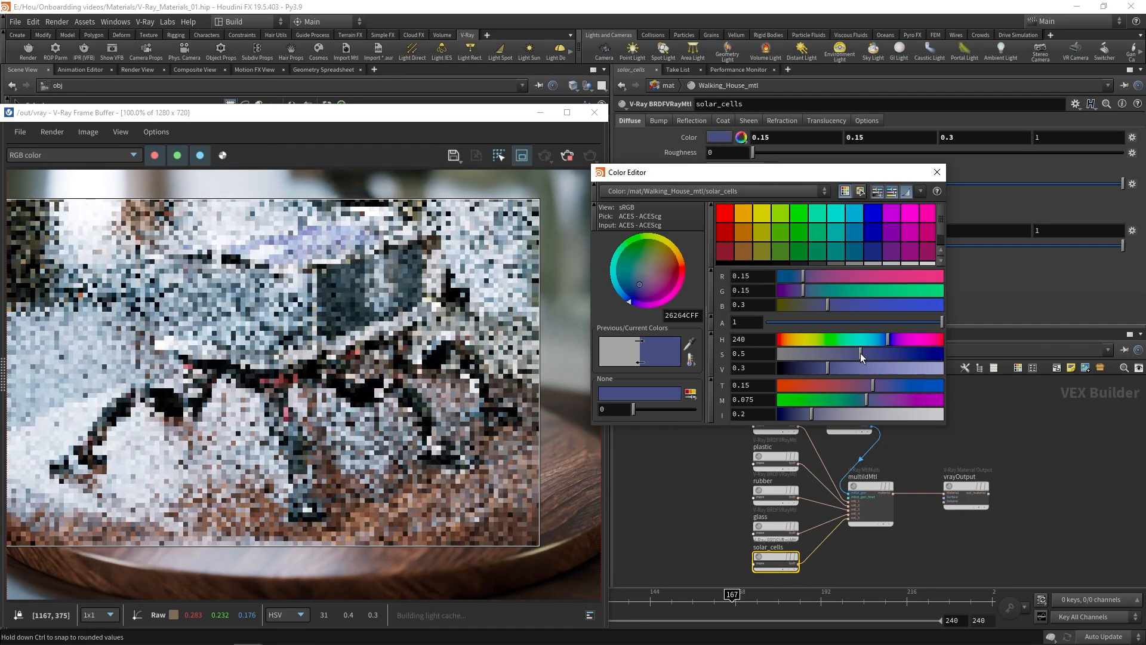
drag(828, 368, 802, 370)
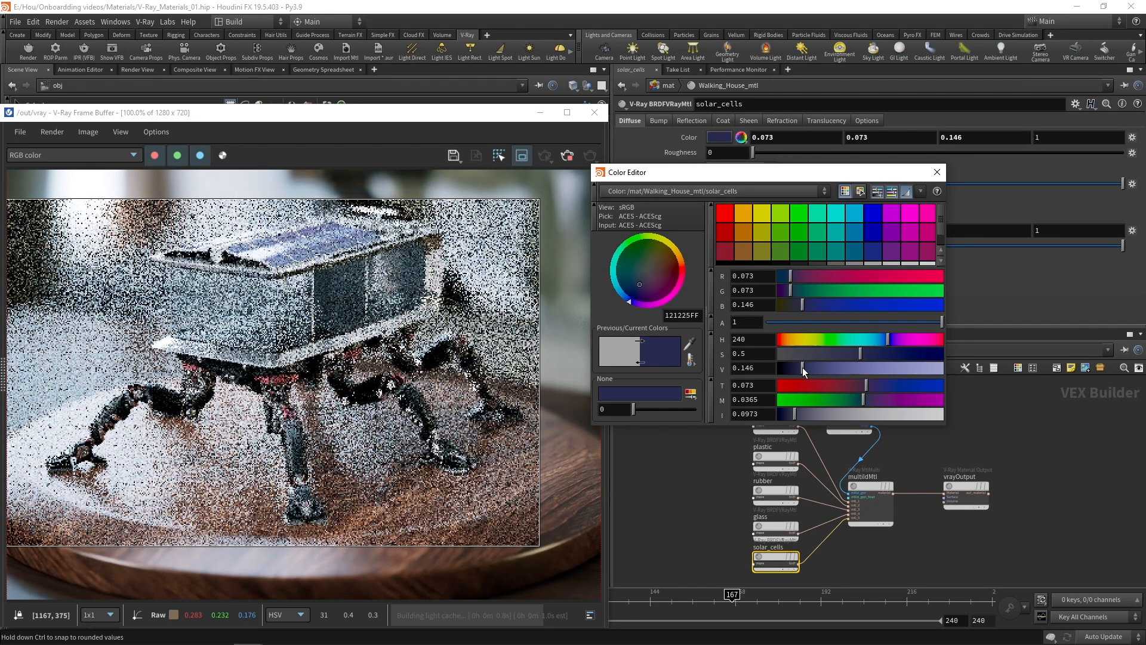
click(884, 340)
drag(800, 366, 792, 366)
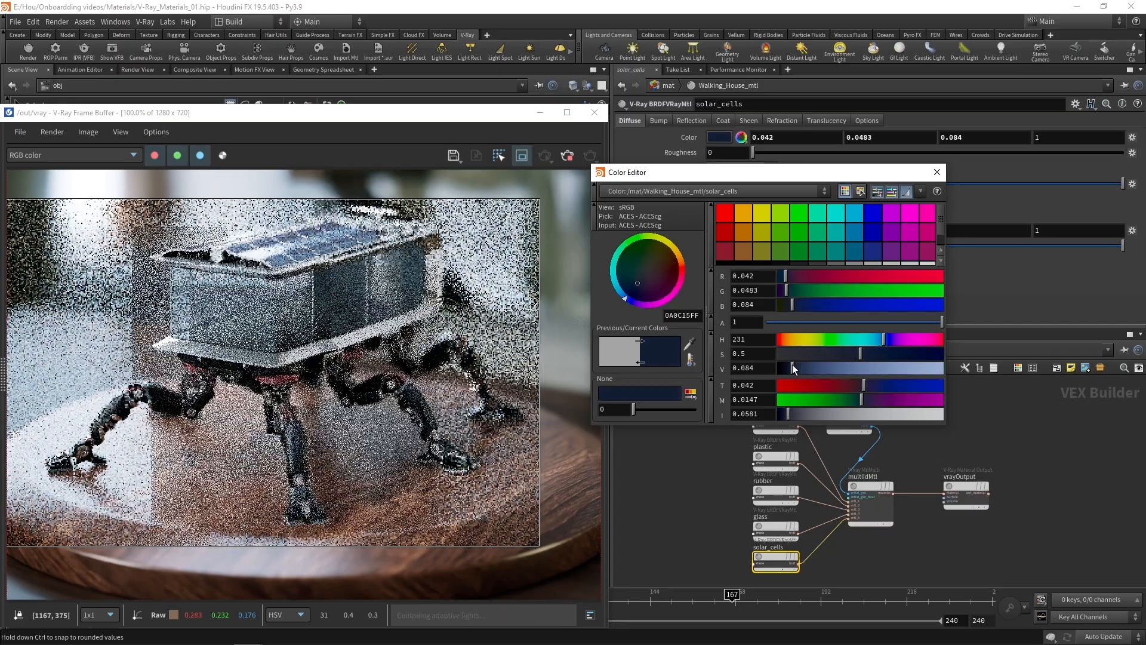
click(937, 173)
Set the solar_cells material's reflection color to a 0.737 grey and its Glossiness to 0.8.
click(691, 120)
click(718, 169)
click(899, 368)
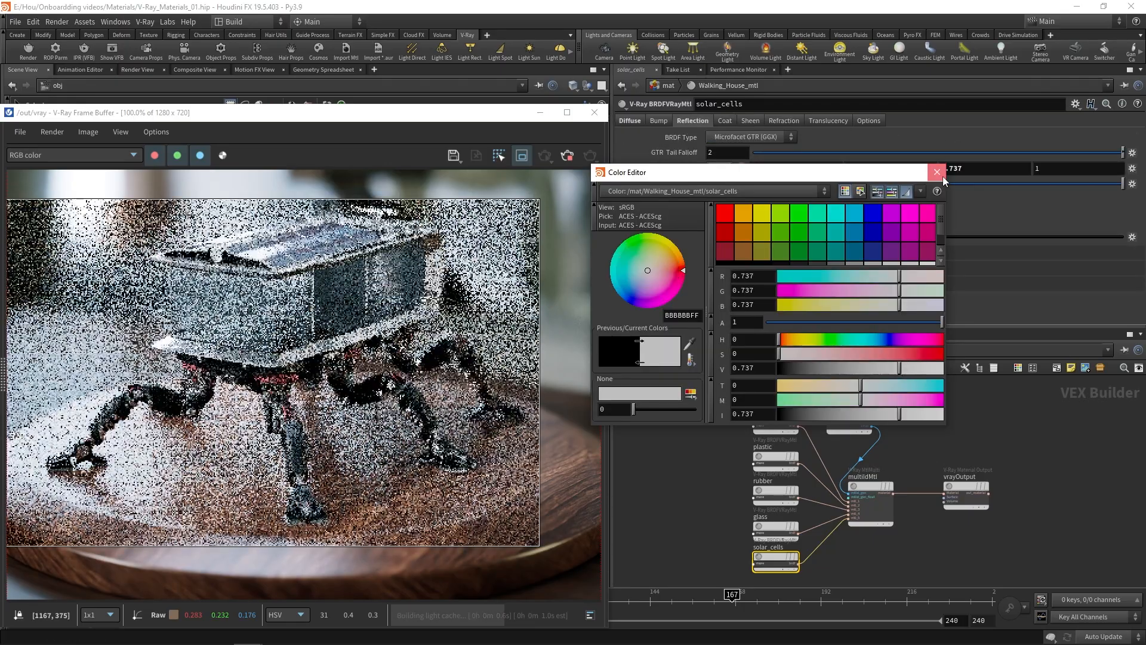
click(936, 173)
drag(973, 183, 1049, 188)
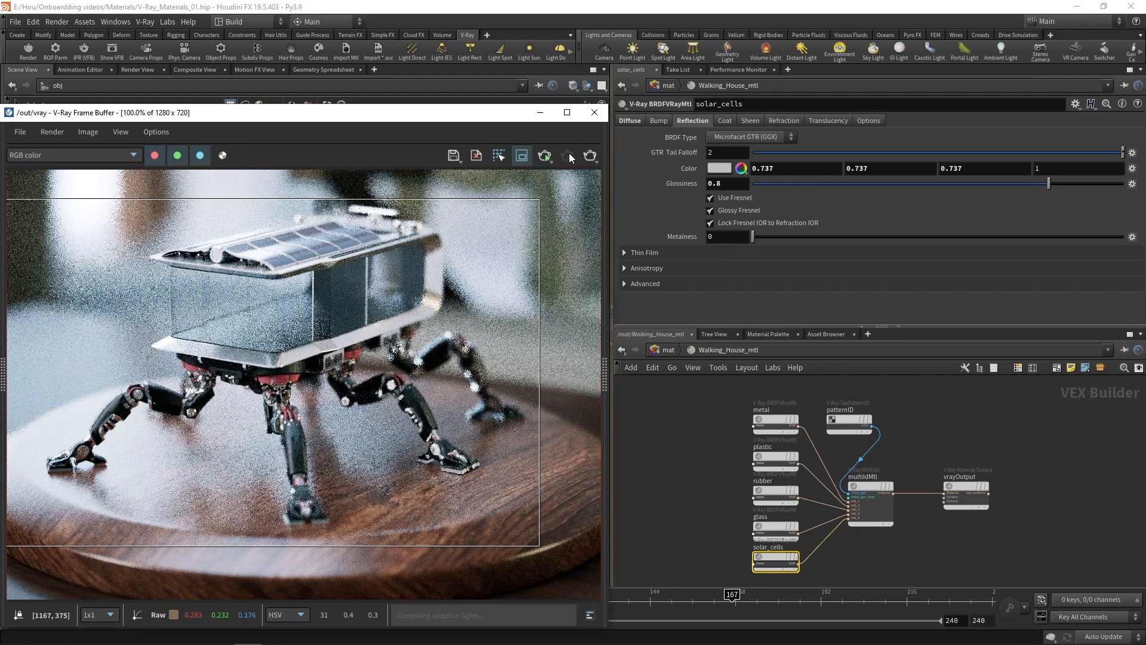
Turn off region rendering in the frame buffer and switch the network view from the materials to the obj network.
click(522, 156)
click(668, 351)
click(667, 351)
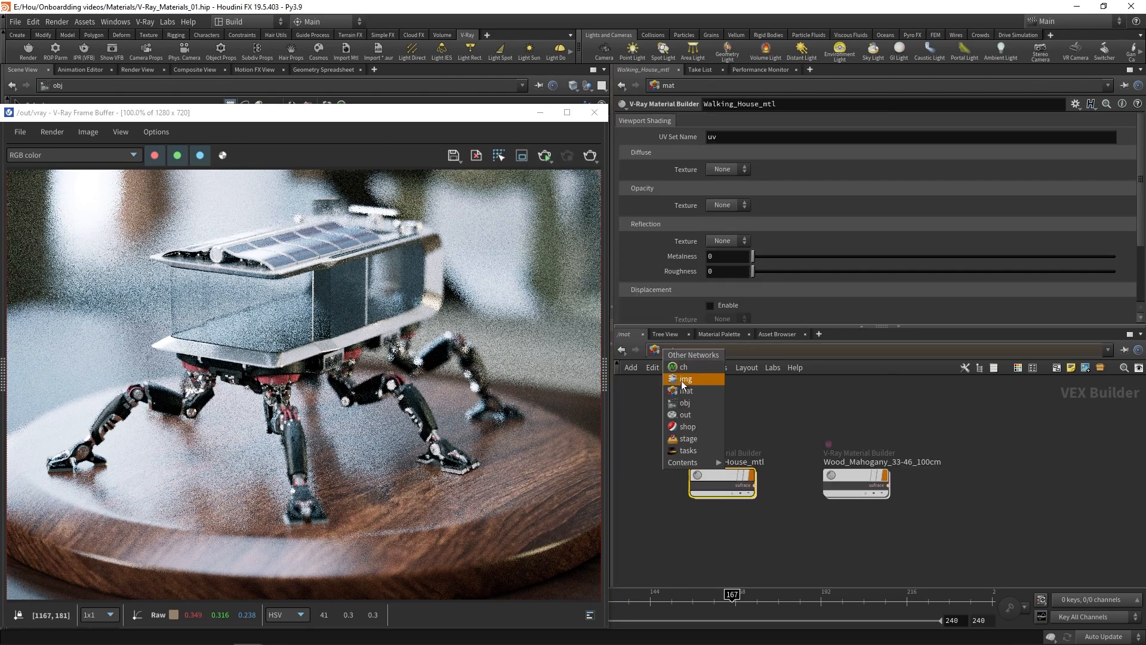
click(686, 400)
mouse_move(833, 443)
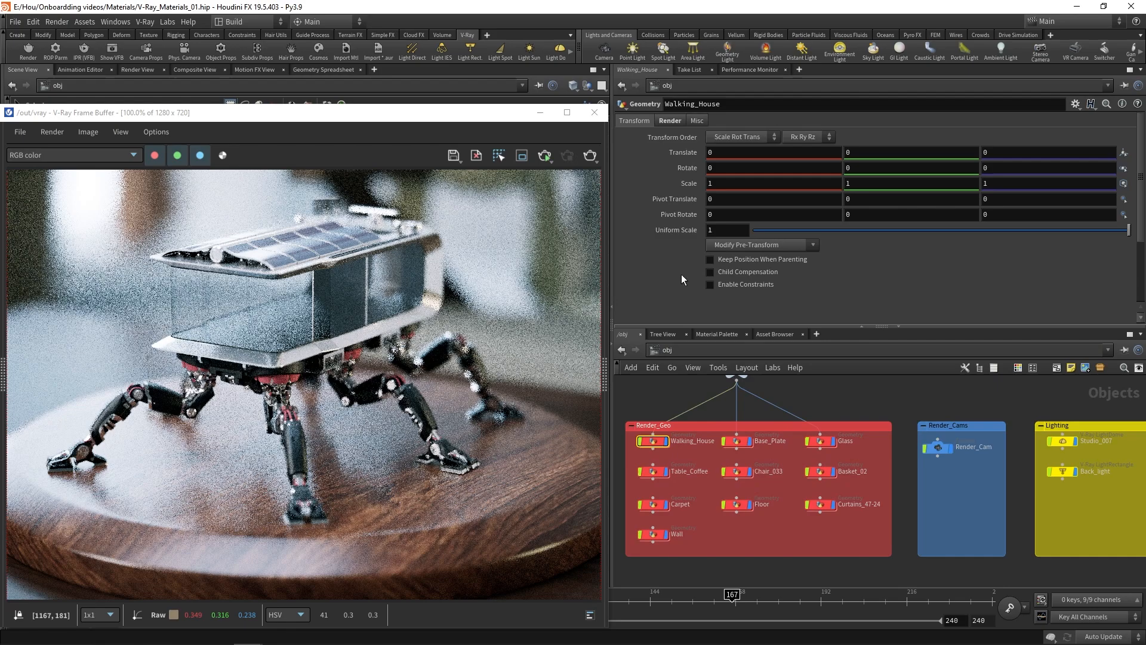